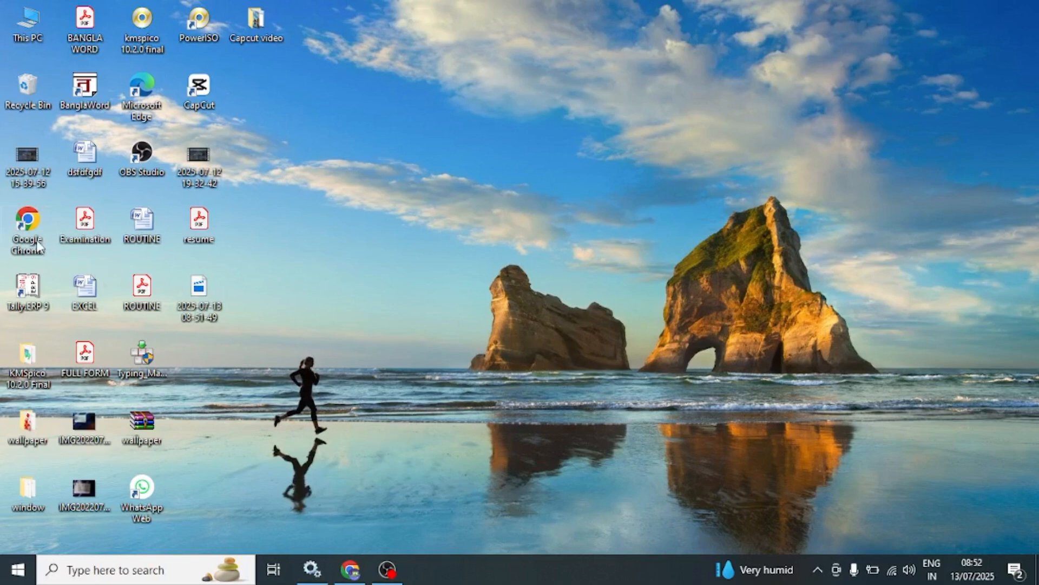
- Switch to Google Chrome and search Google for "resume ground"
click(351, 570)
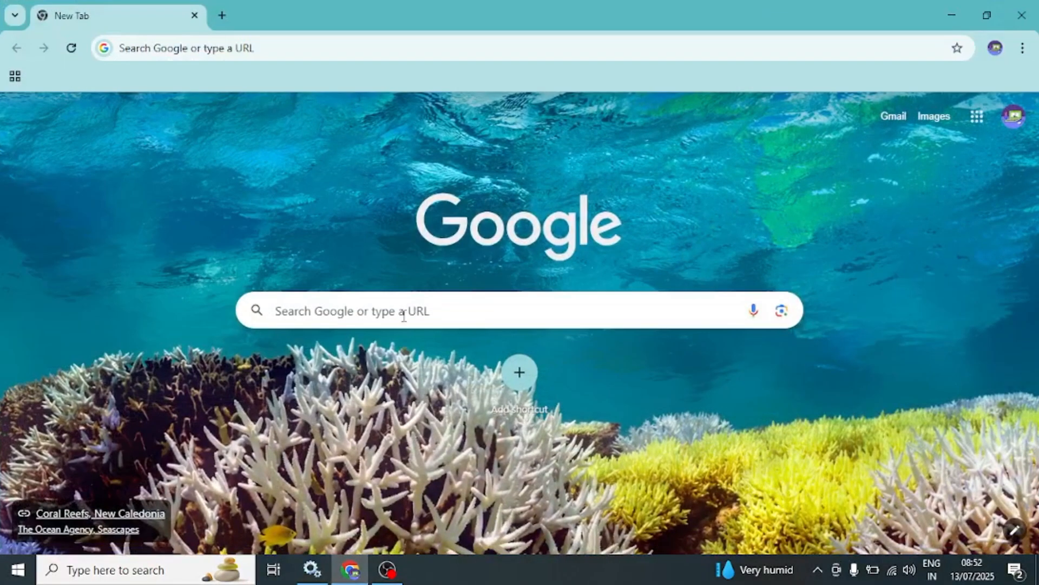
click(403, 314)
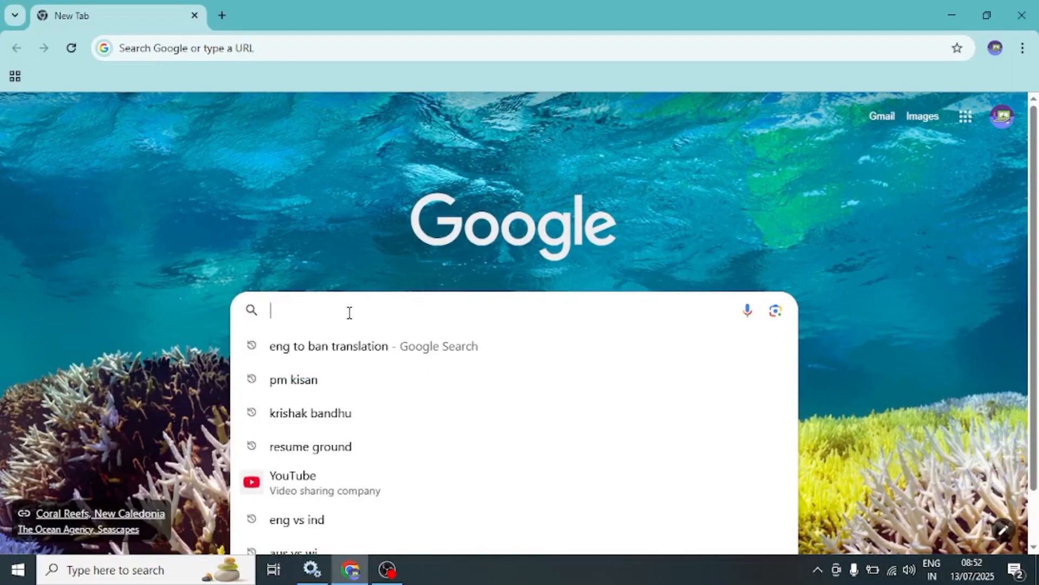
text(re)
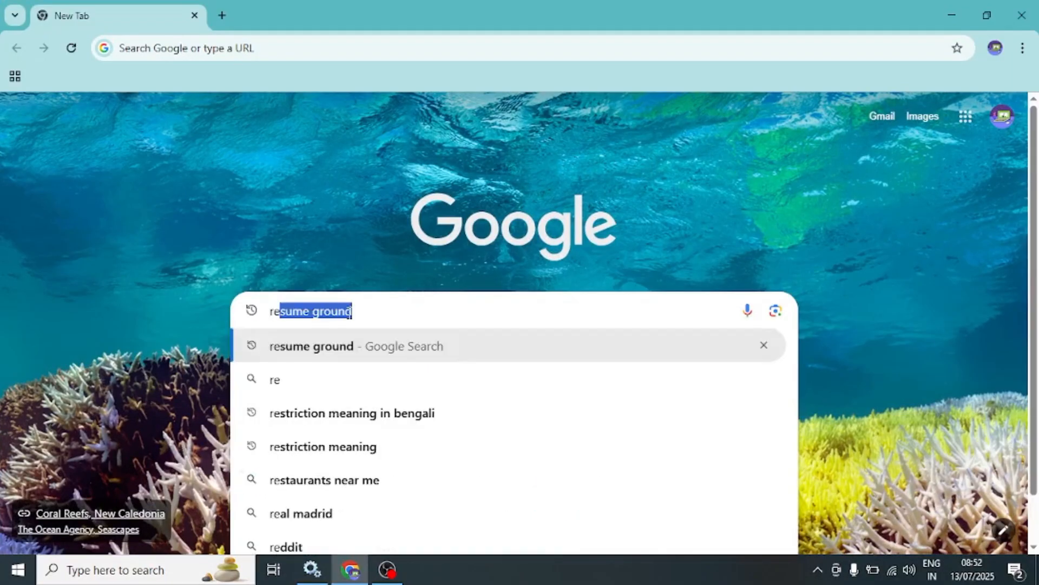
text(sume)
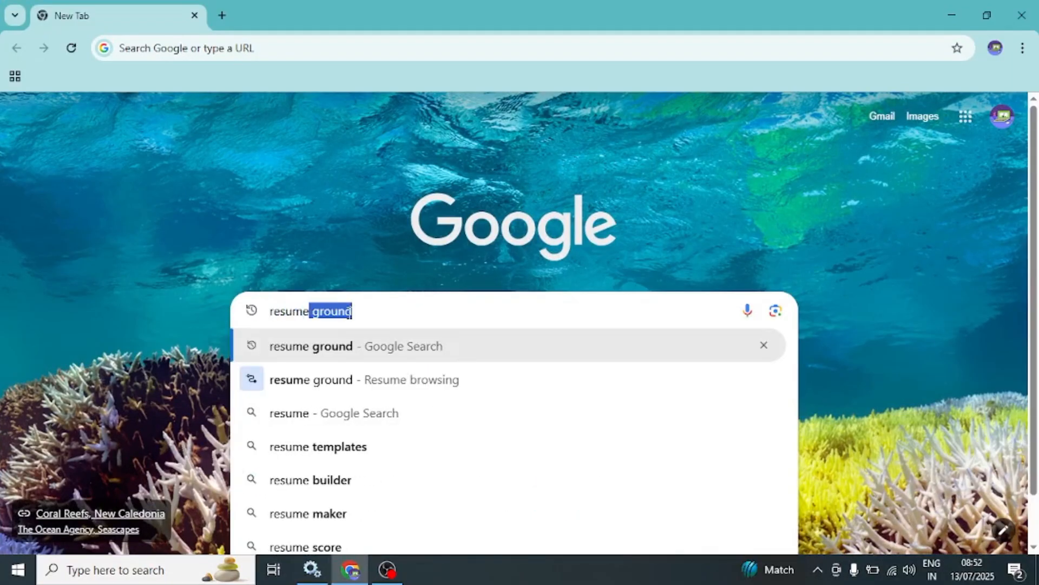
text( gr)
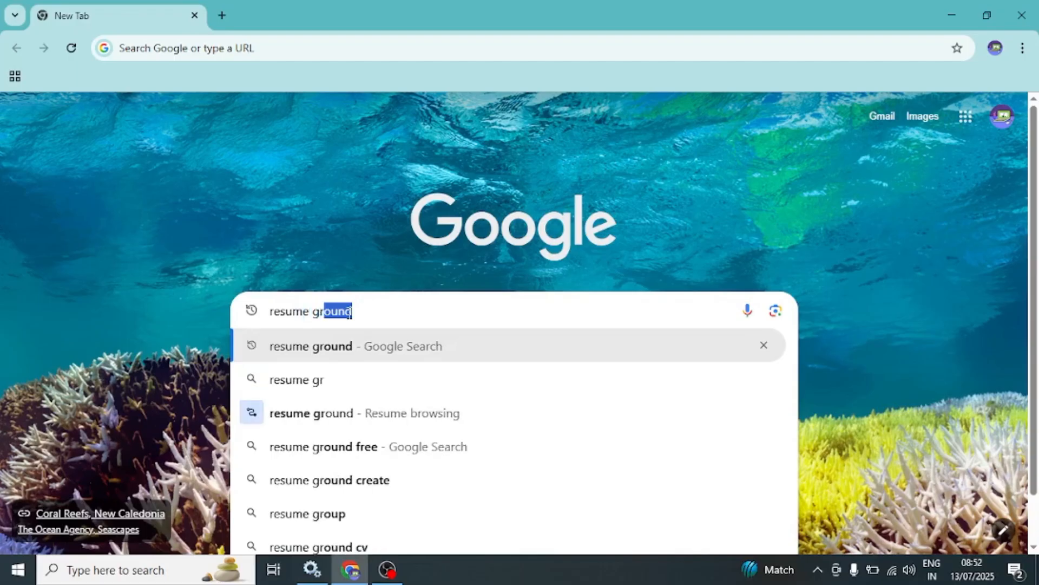
text(o)
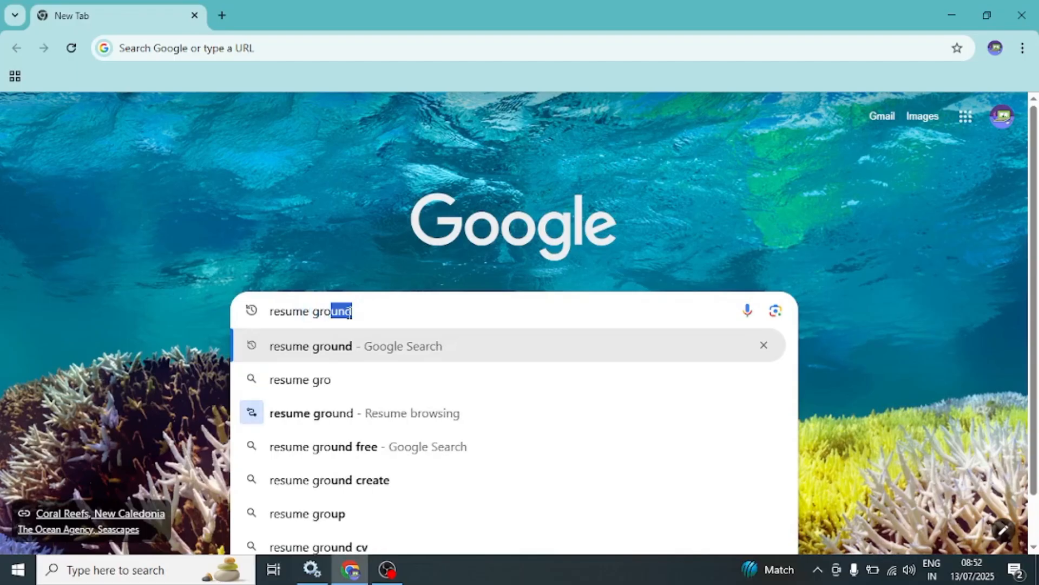
text(und)
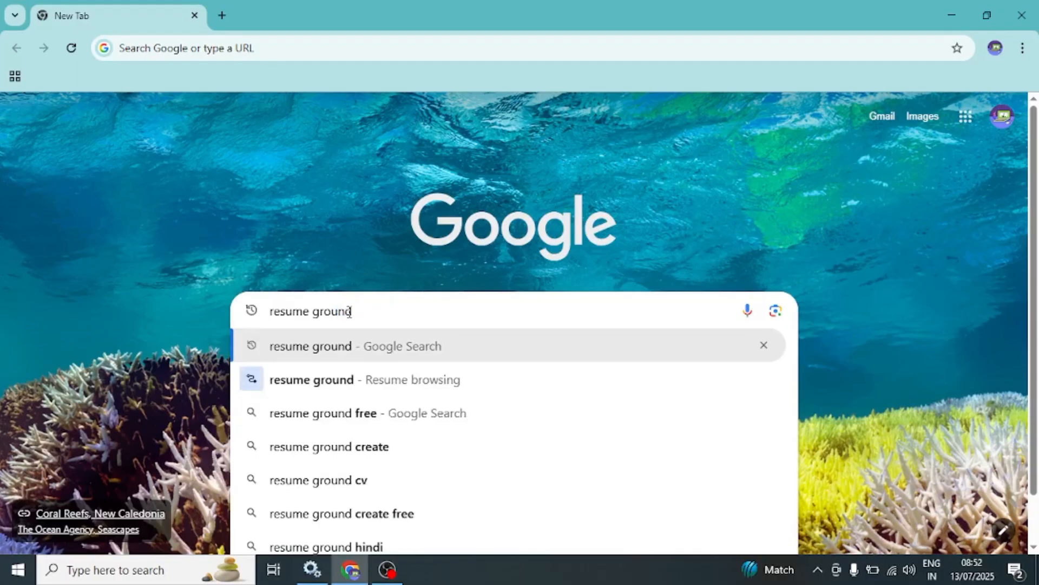
key(Return)
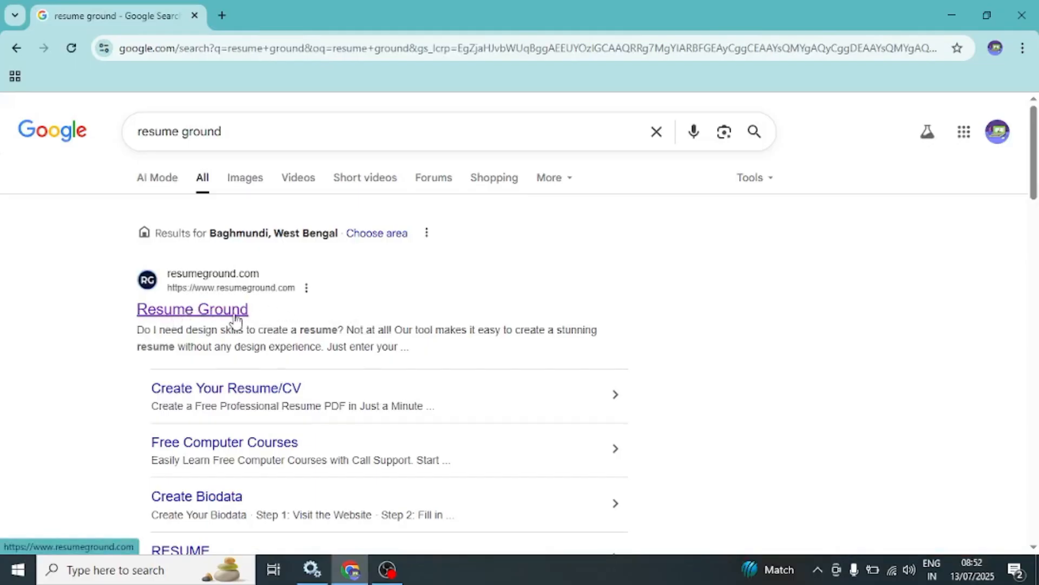
- Open the Resume Ground website from the results and start creating a free resume, dismissing the advertisement
click(219, 315)
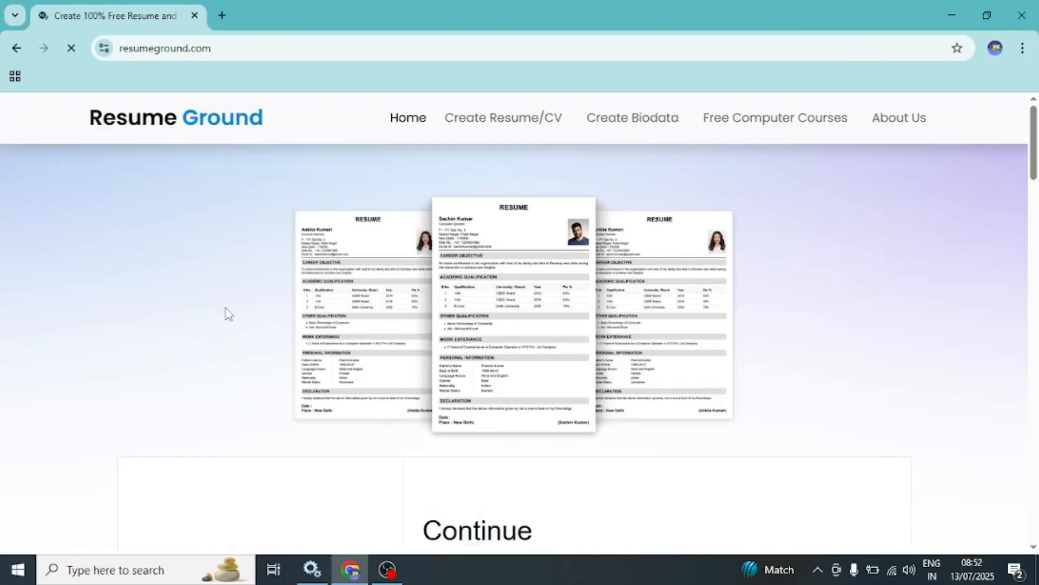
scroll(228, 314, down, 7)
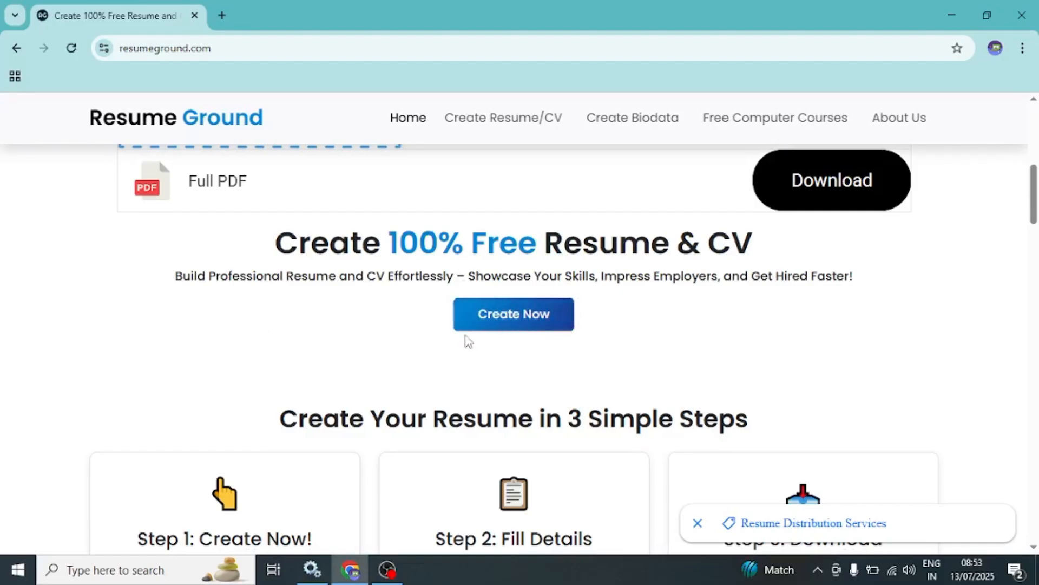
click(514, 324)
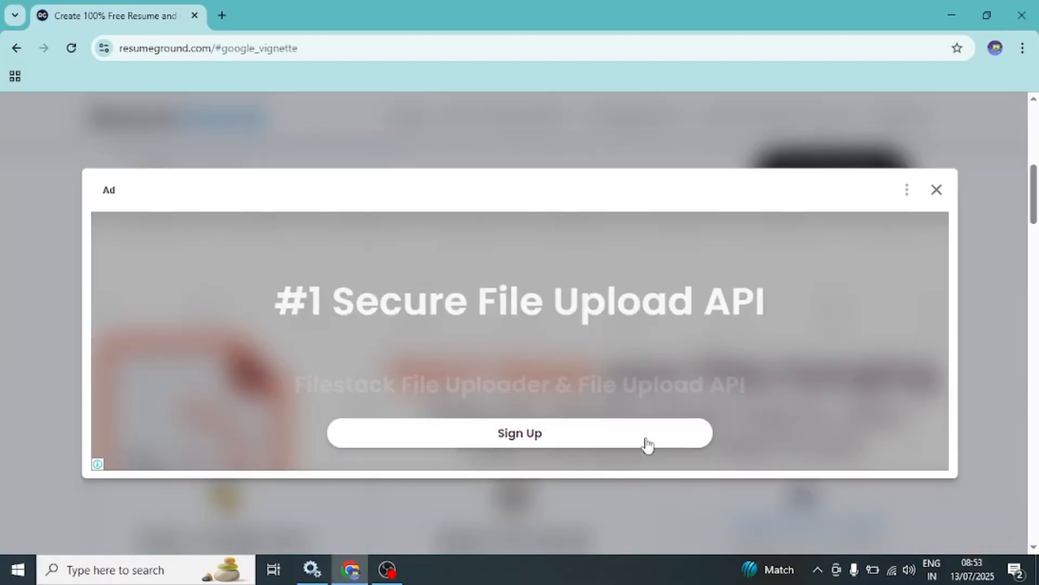
click(937, 190)
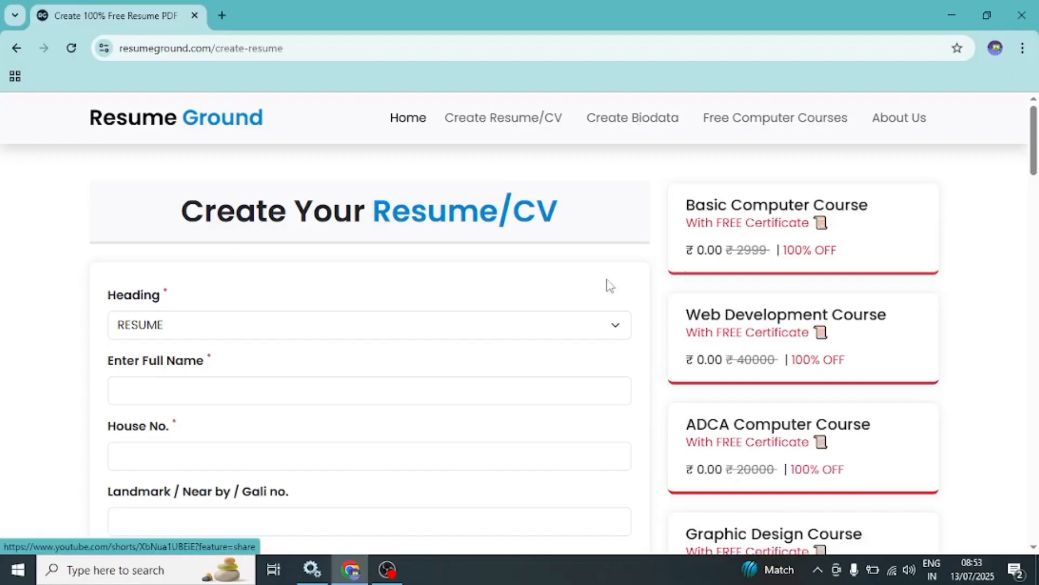
- Set the heading of the Create Your Resume/CV form to RESUME
scroll(238, 300, down, 2)
scroll(238, 300, down, 10)
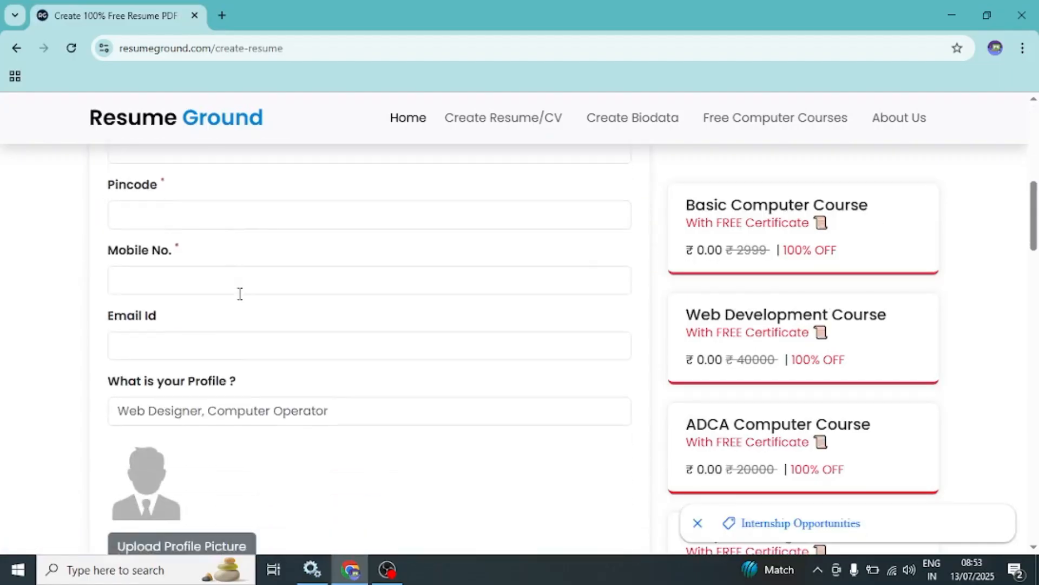
scroll(239, 301, up, 12)
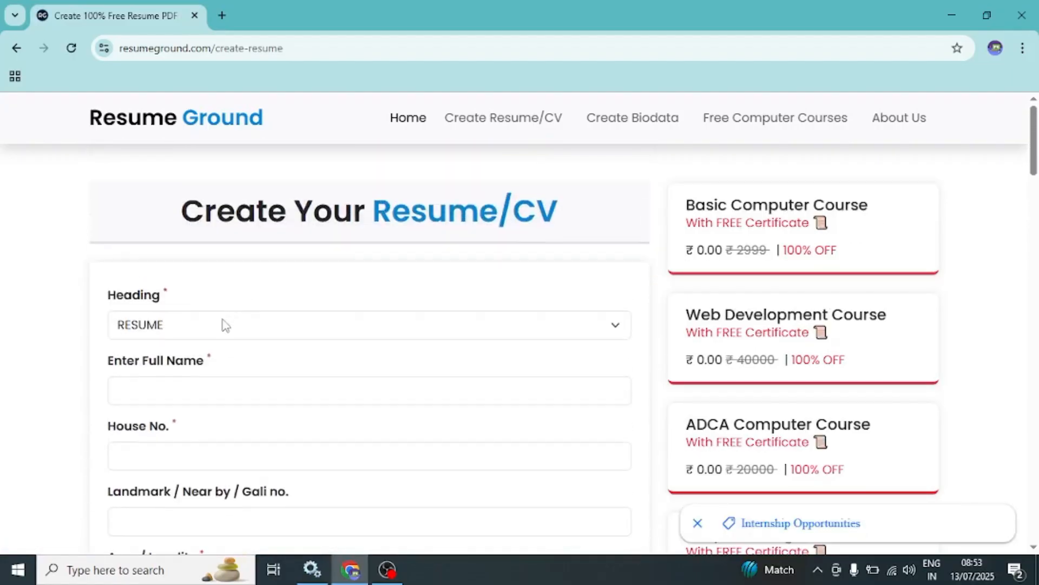
click(189, 324)
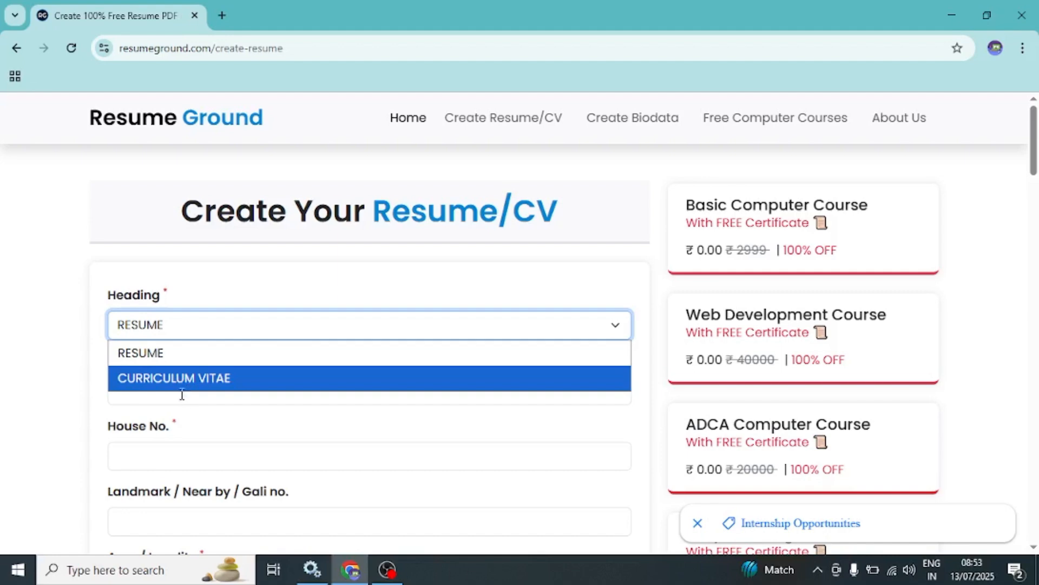
click(179, 358)
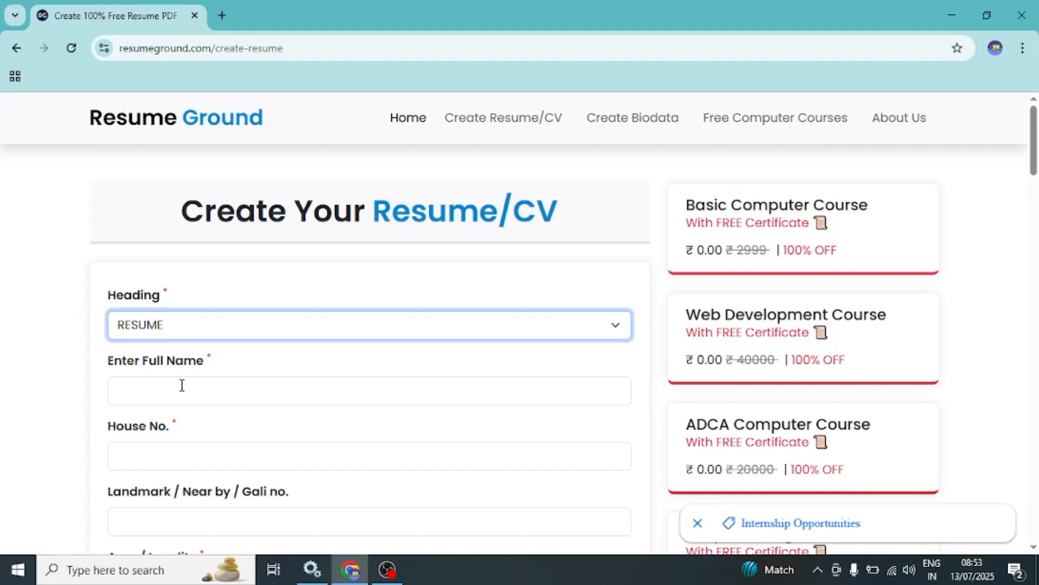
- Enter the applicant's full name in capital letters in the resume form
click(182, 387)
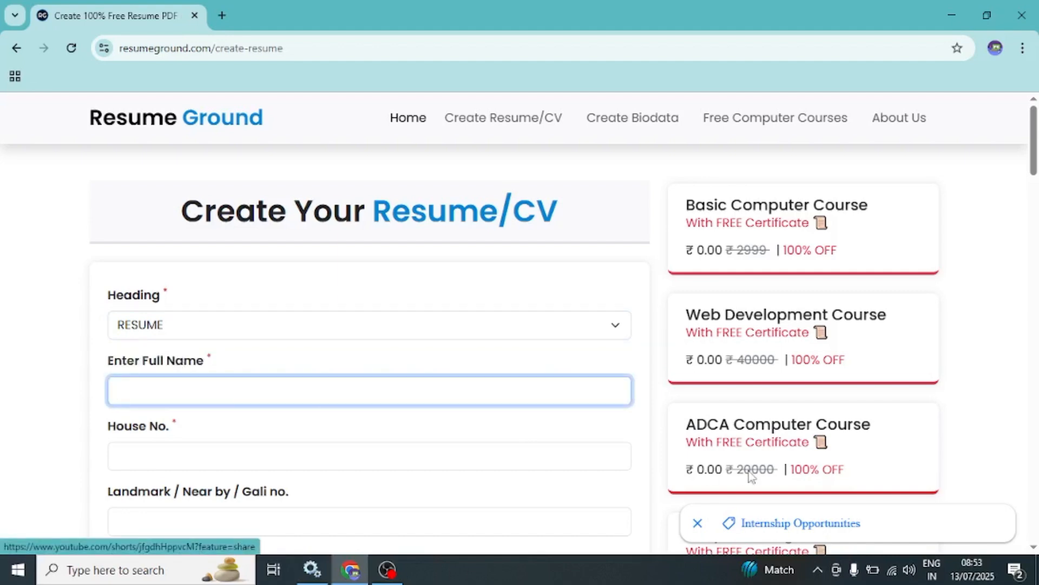
text(ar)
key(BackSpace)
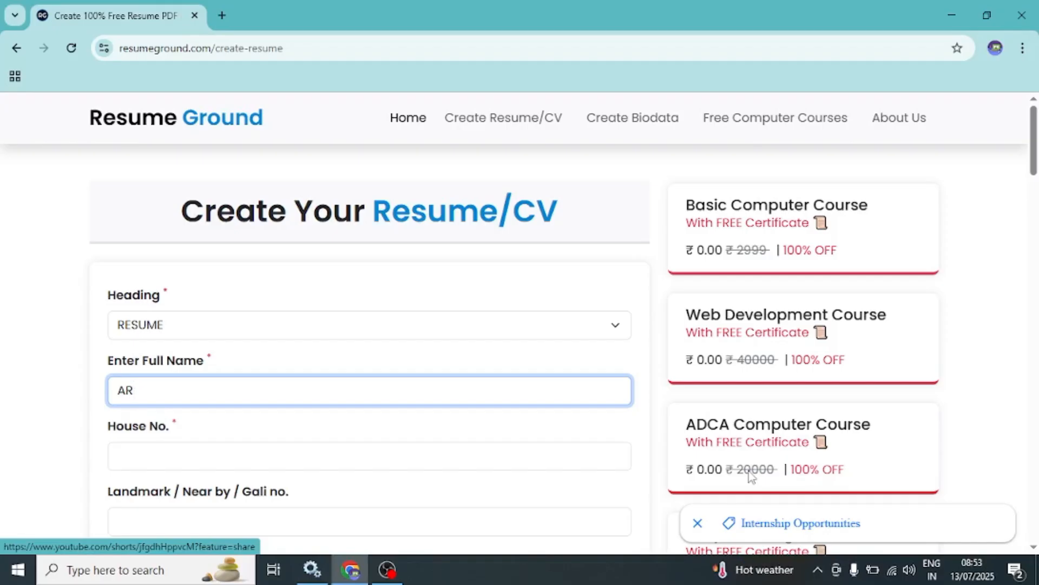
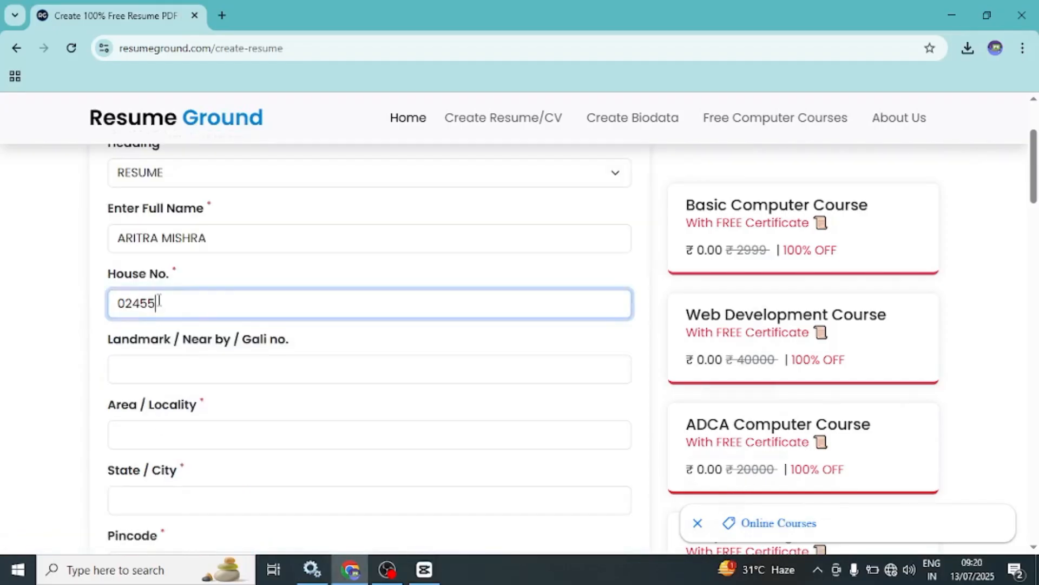
- Enter the applicant's house number in the resume form
drag(156, 303, 109, 306)
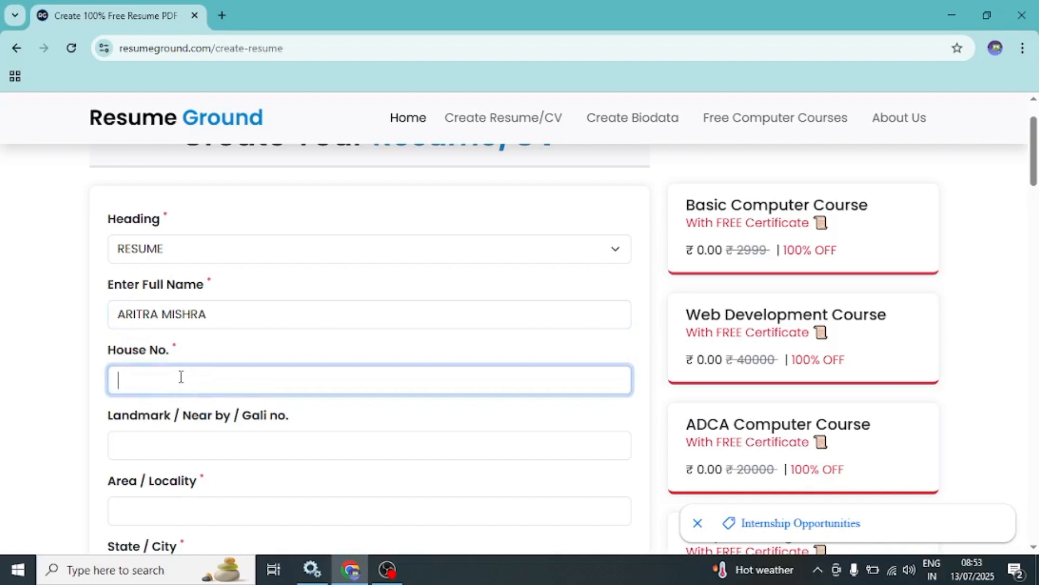
- Fill in the landmark and the area or locality of the applicant's address
scroll(190, 399, down, 3)
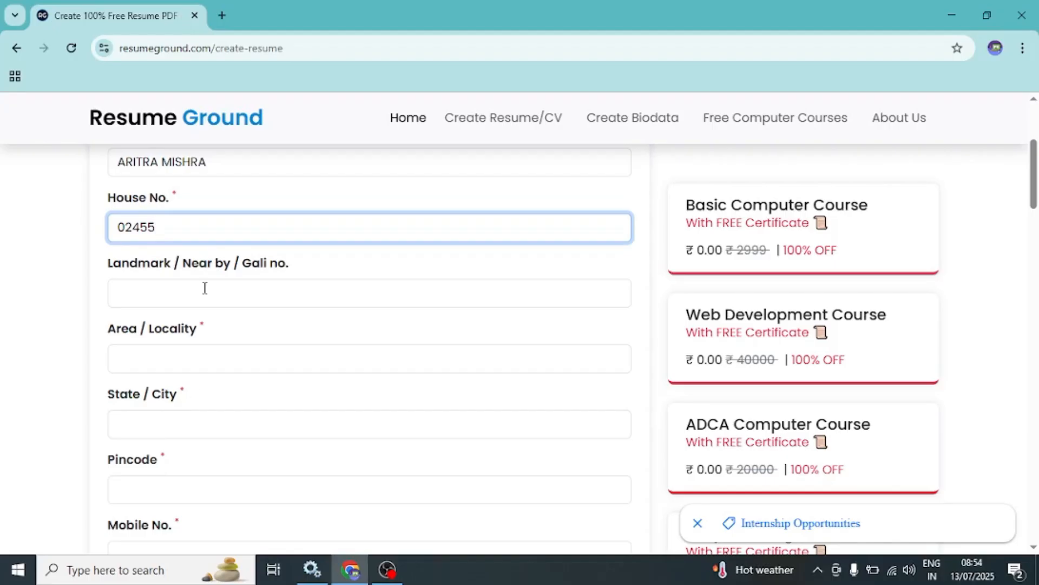
click(239, 297)
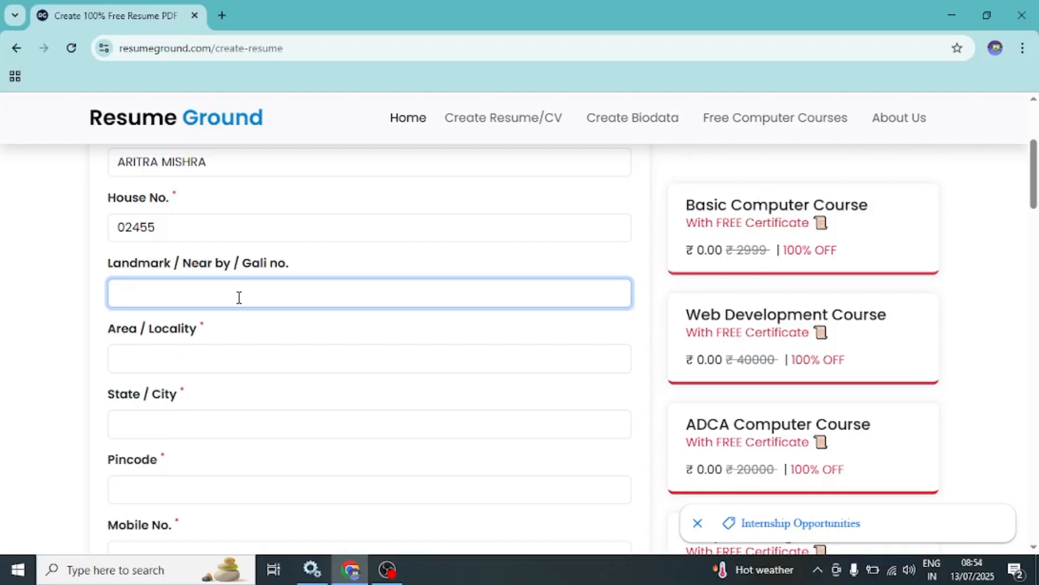
text(BALLY)
click(142, 361)
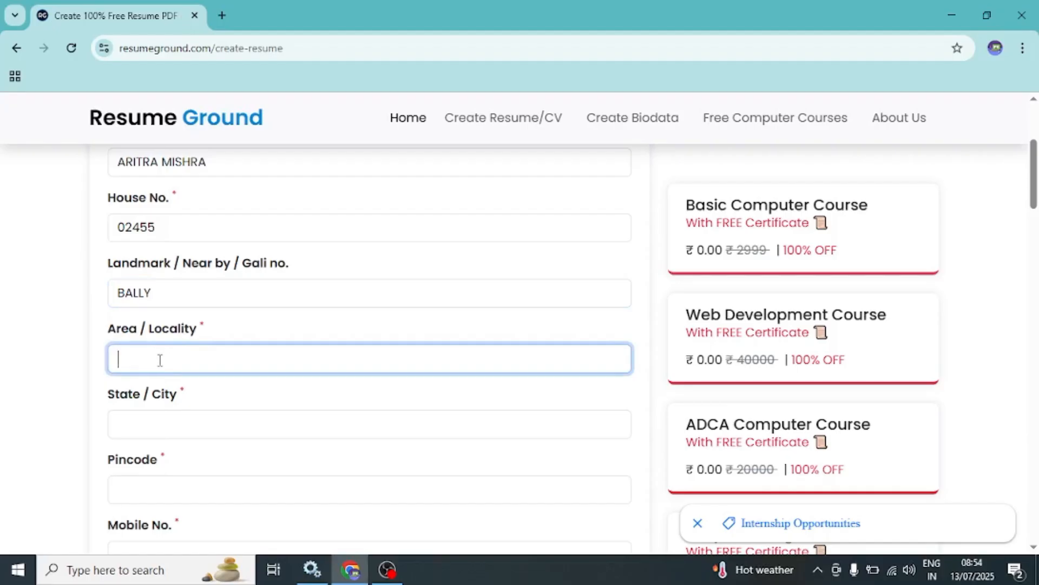
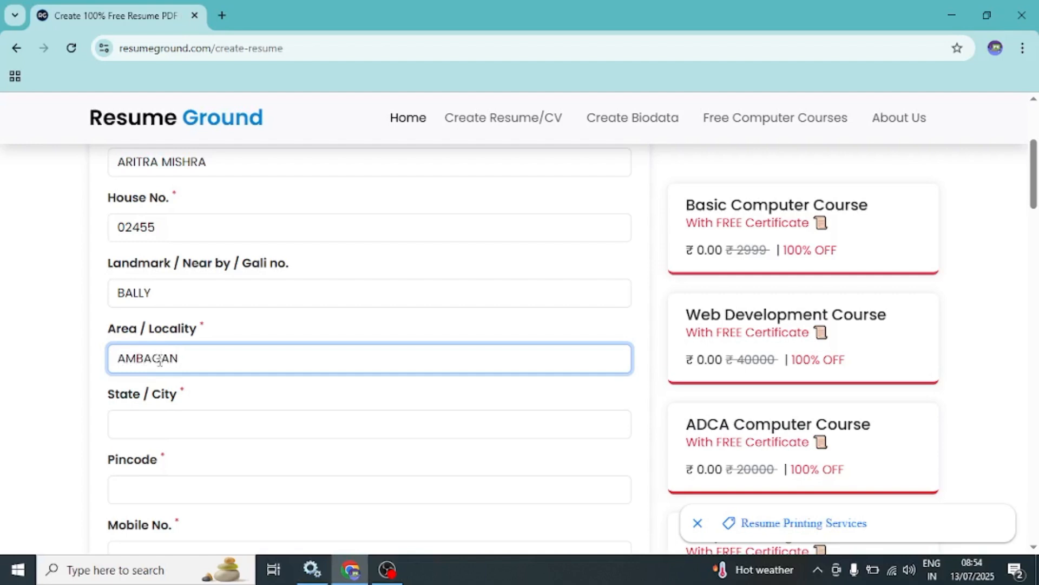
- Enter the applicant's state in the State / City field in capital letters
scroll(154, 408, down, 1)
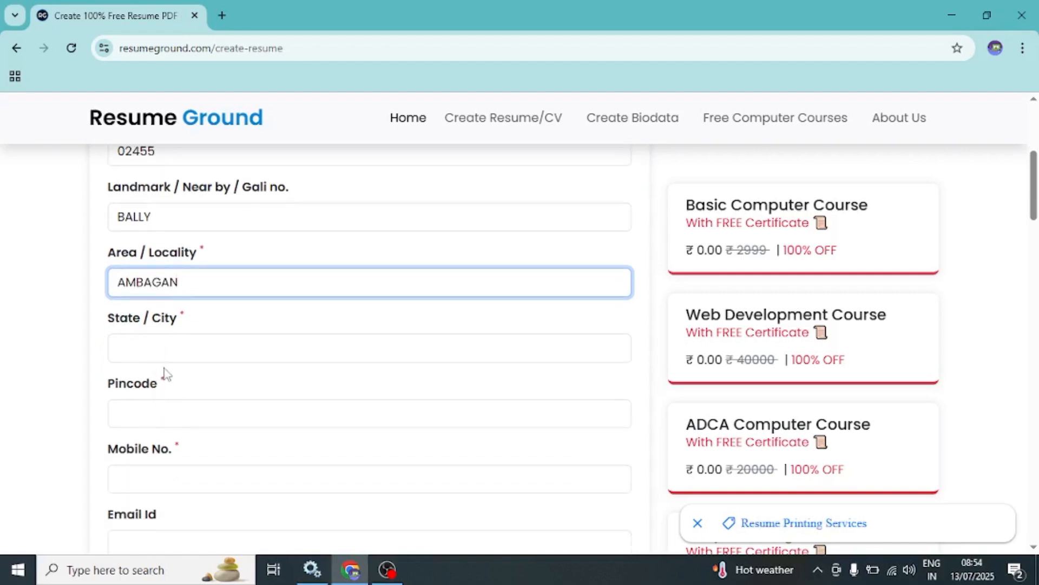
click(171, 342)
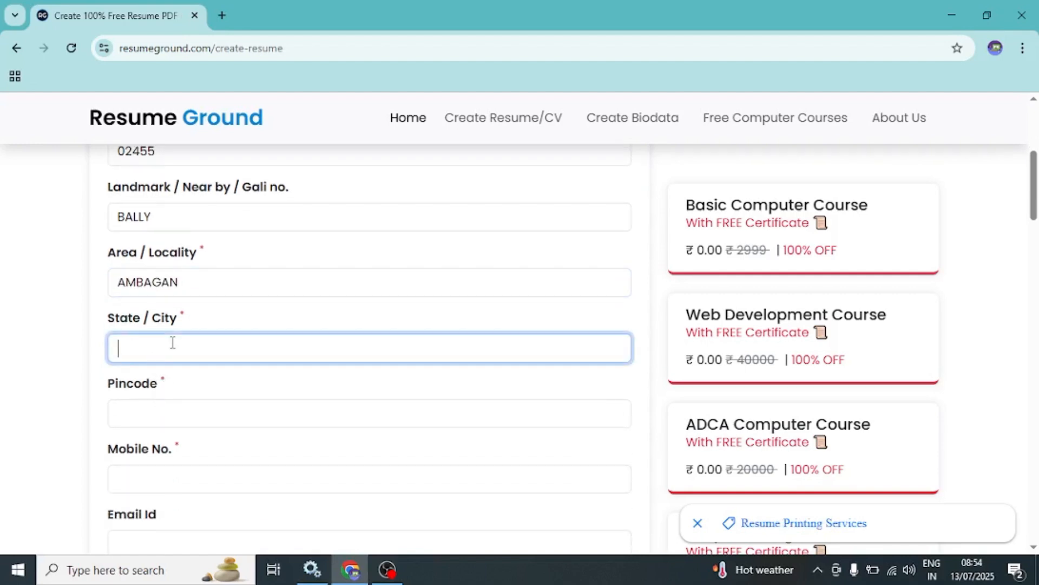
text(WEST BENGAL)
- Fill in the six-digit postal pincode of the applicant's address
click(171, 412)
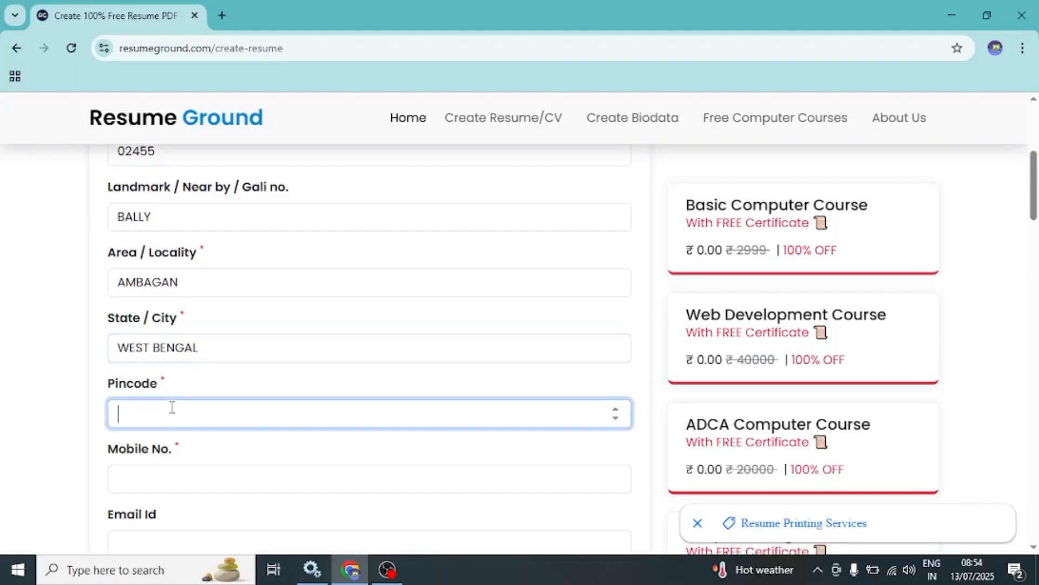
scroll(172, 407, down, 3)
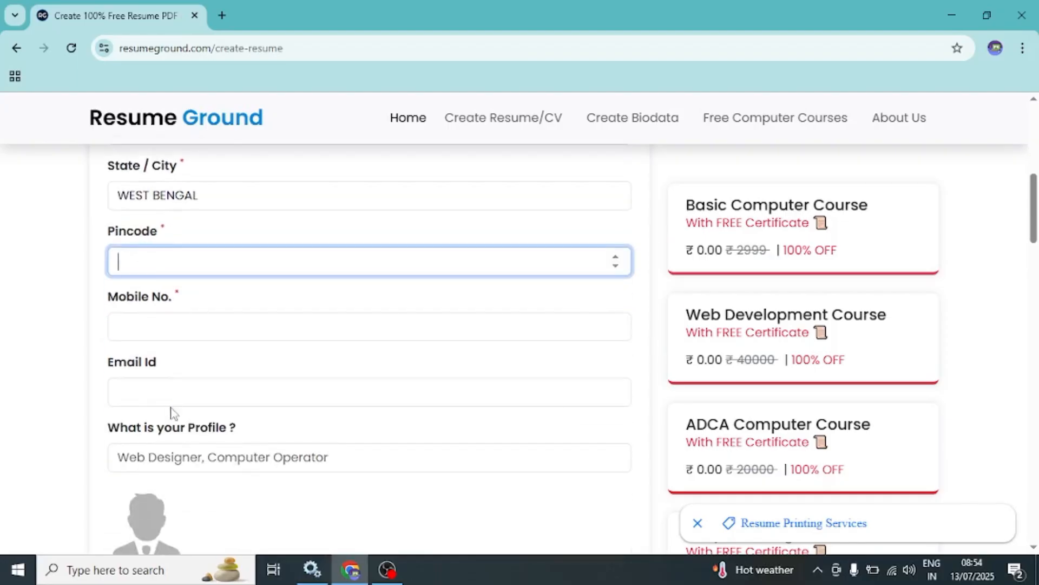
text(751456)
- Enter the applicant's ten-digit mobile number in the resume form
click(141, 317)
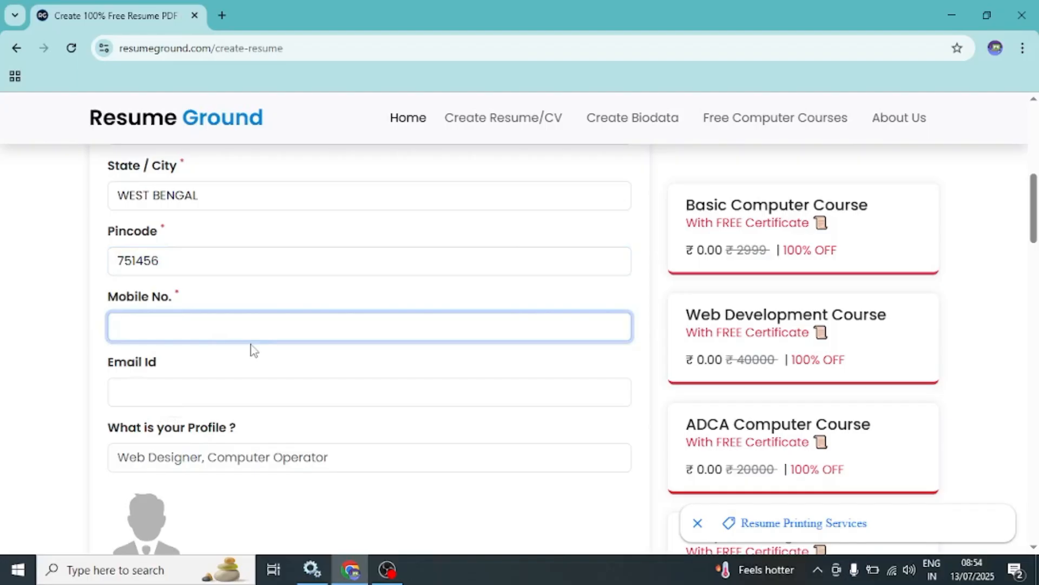
click(172, 397)
scroll(172, 397, down, 1)
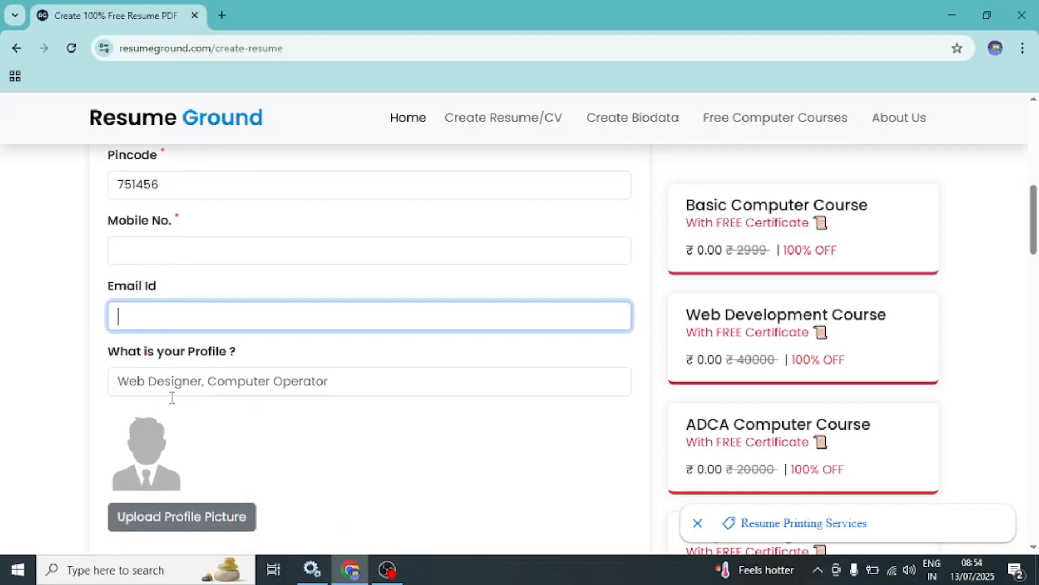
click(158, 251)
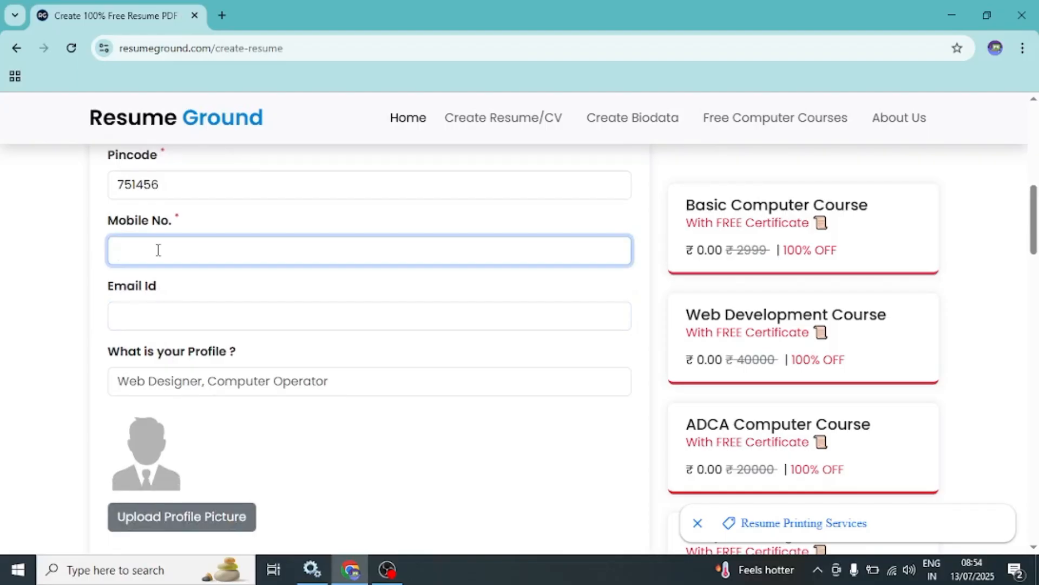
- Upload the woman's portrait photo from the Desktop wallpaper folder as the profile picture, leaving the email and profile fields blank
click(153, 312)
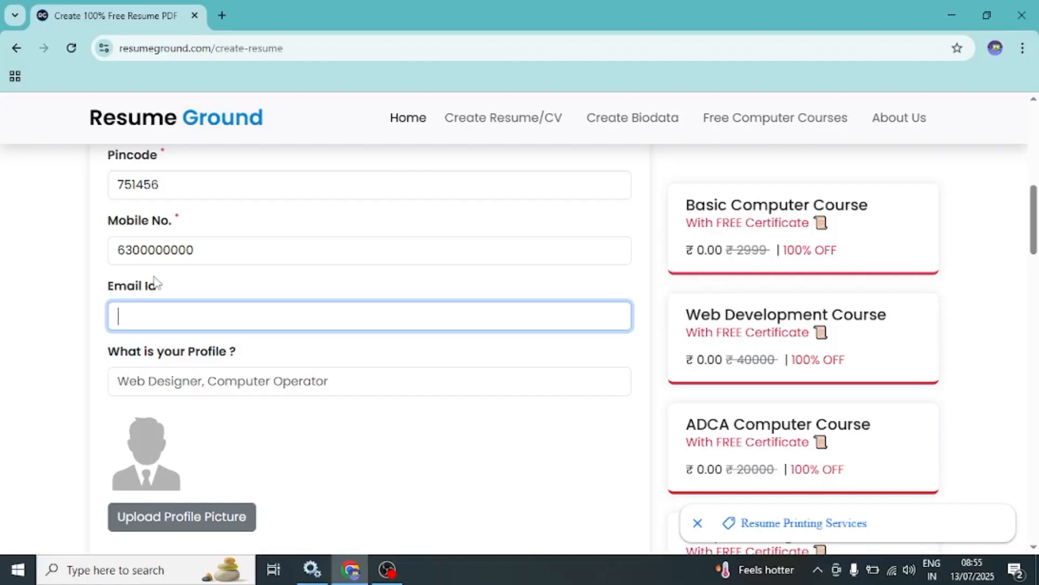
click(201, 381)
scroll(202, 379, down, 3)
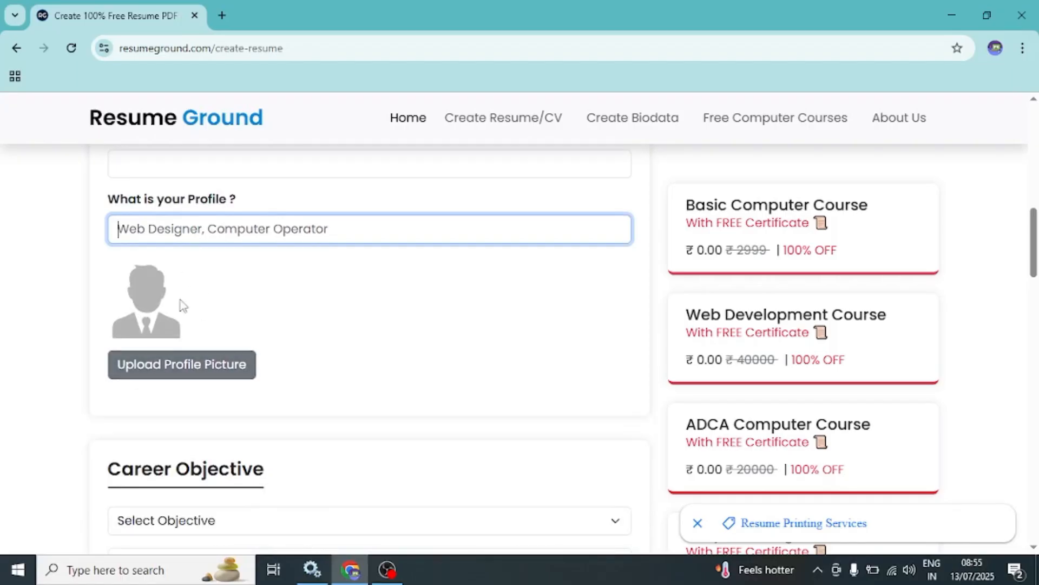
click(176, 368)
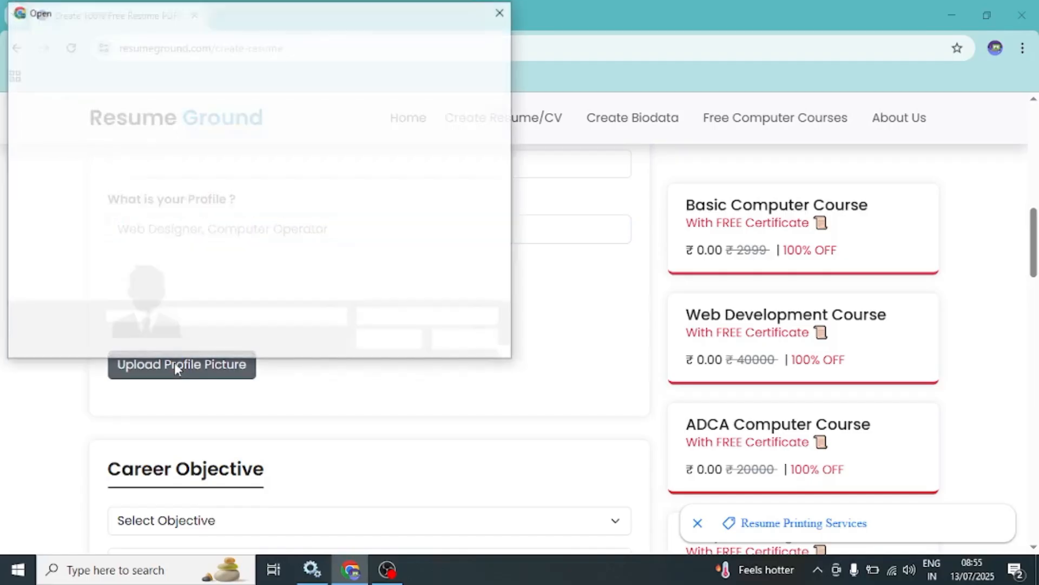
click(177, 117)
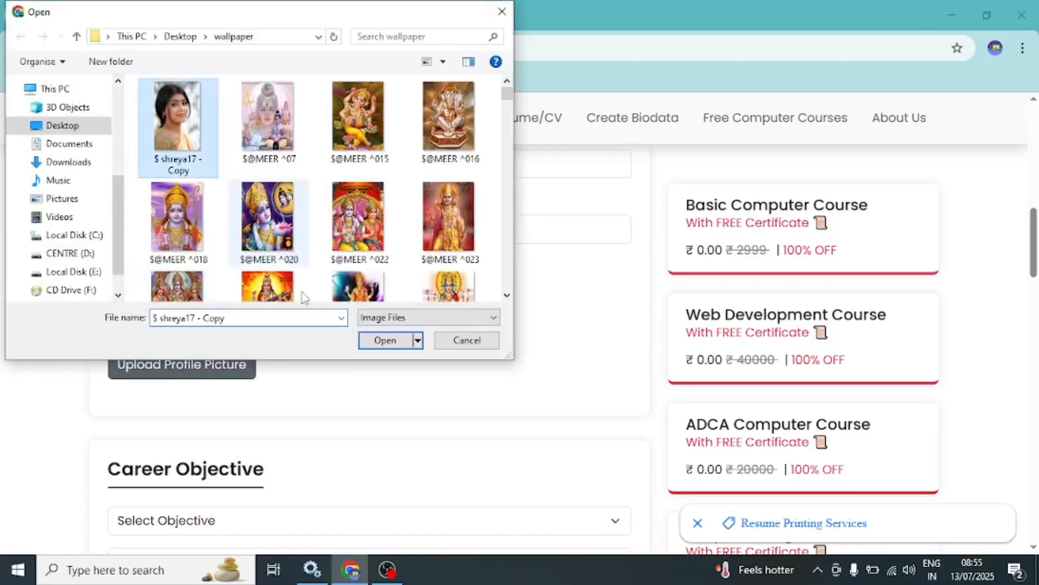
click(385, 340)
- Choose the Entry-level position career objective and keep its ready-made objective text
scroll(372, 351, down, 4)
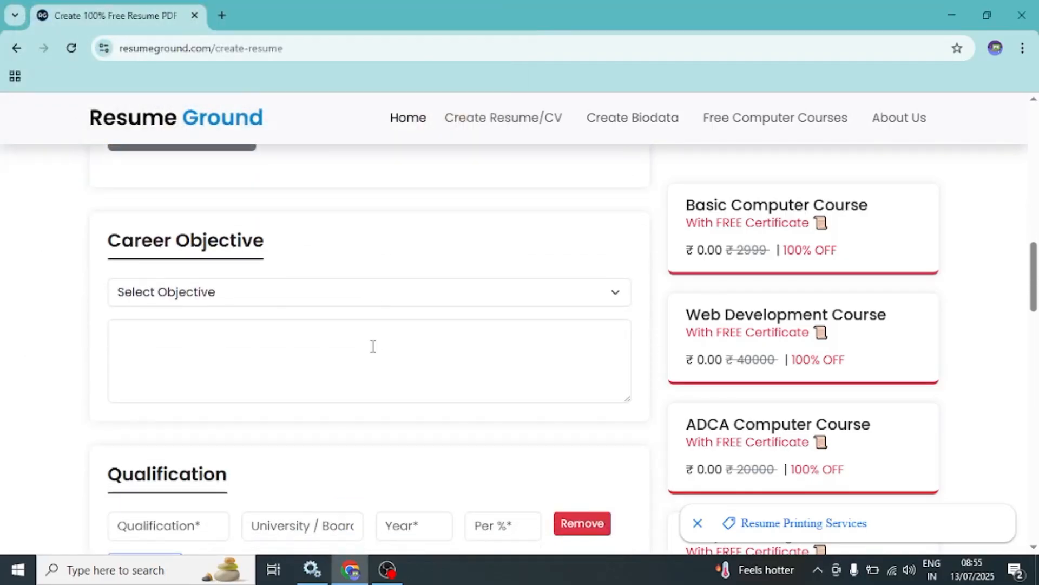
click(344, 295)
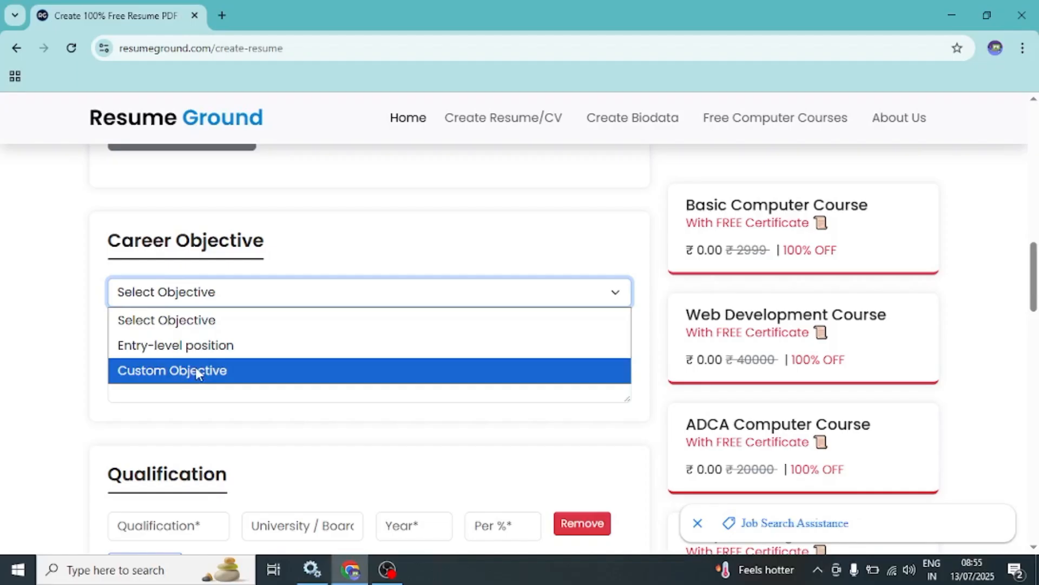
click(135, 350)
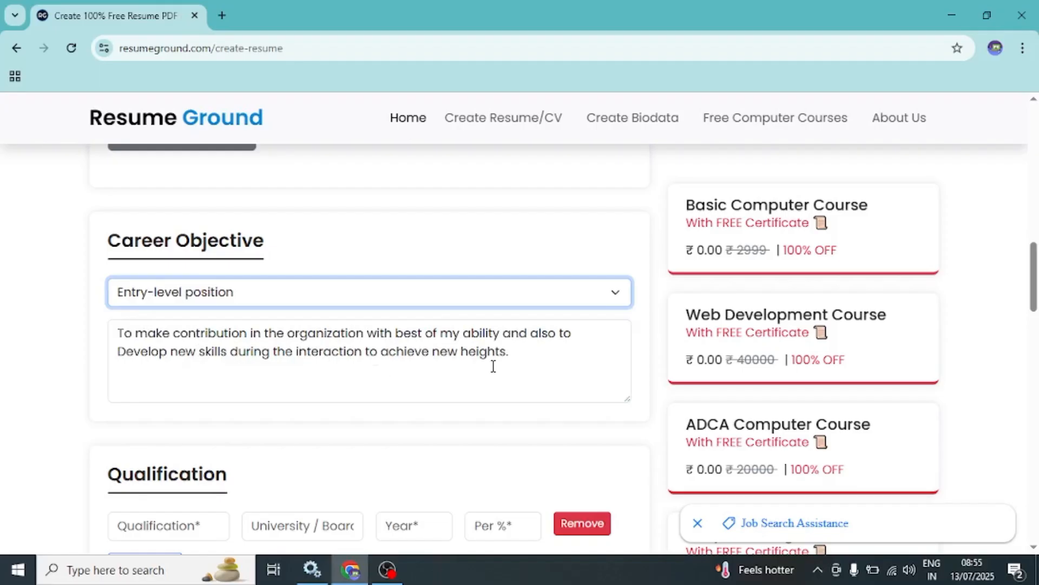
drag(528, 355, 107, 314)
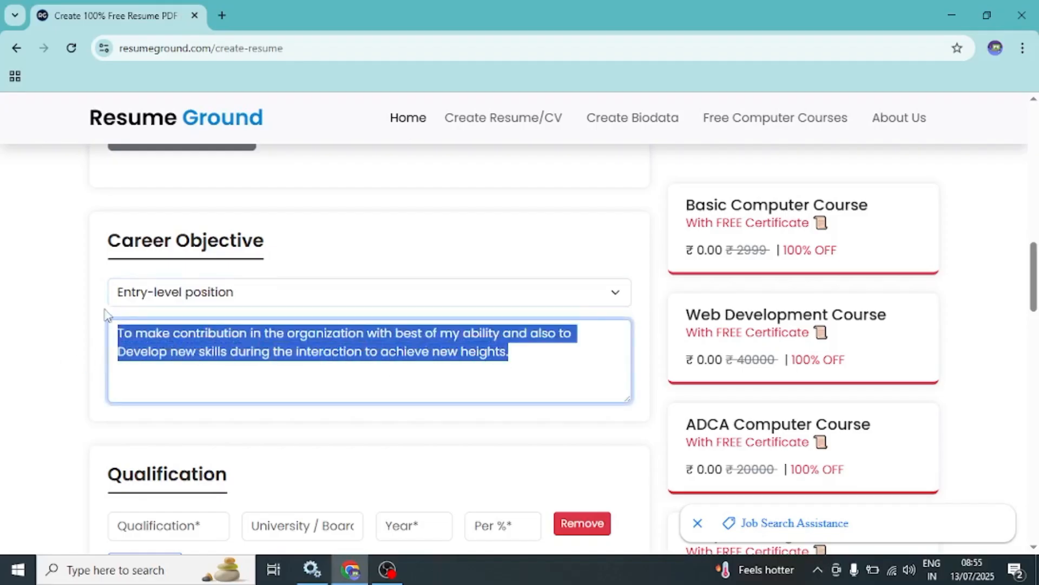
click(332, 380)
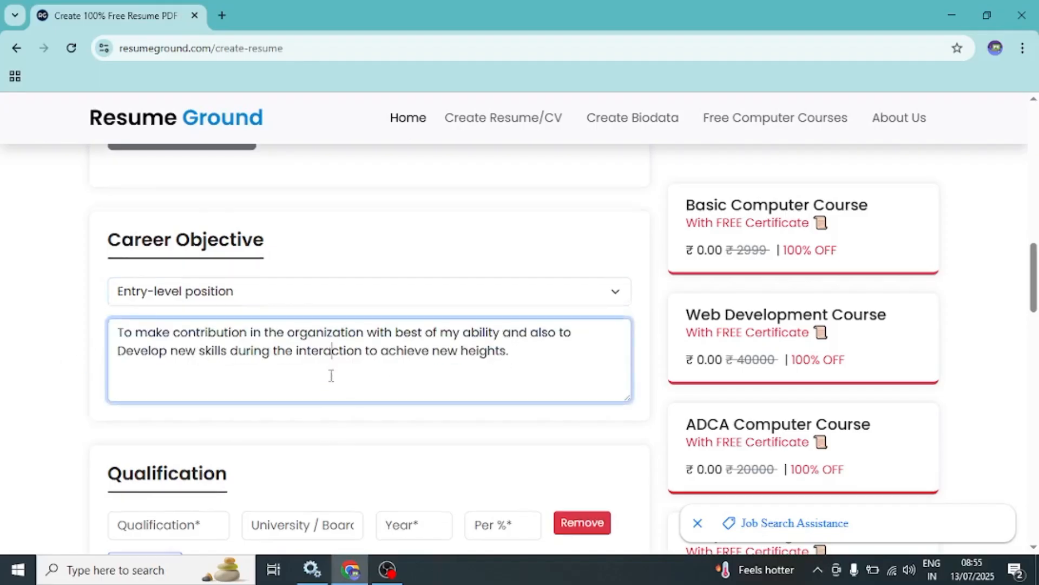
- Enter MADHYAMIK as the qualification in the first row of the Qualification section
scroll(331, 376, down, 3)
click(176, 380)
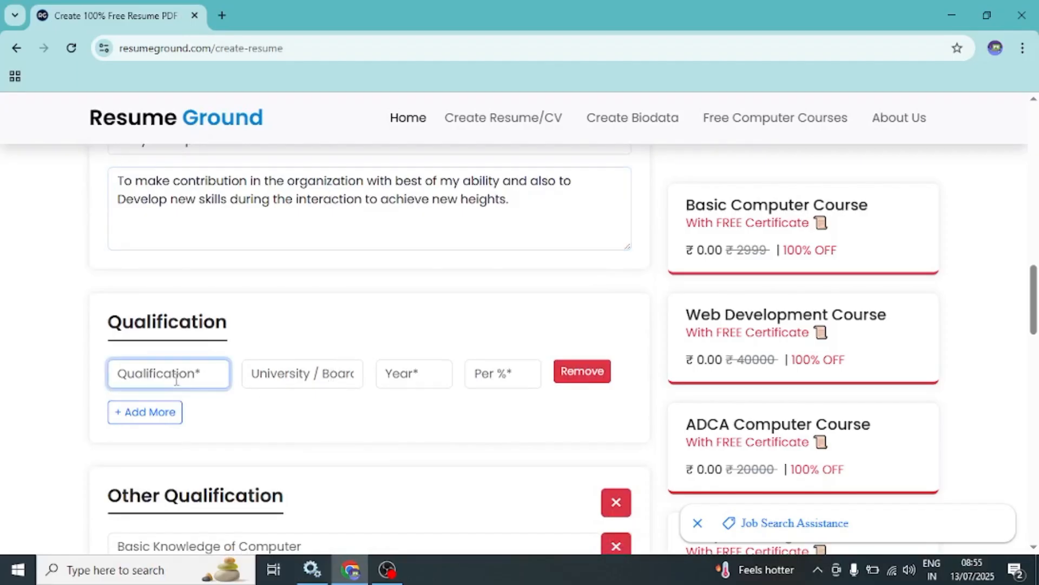
scroll(176, 380, down, 2)
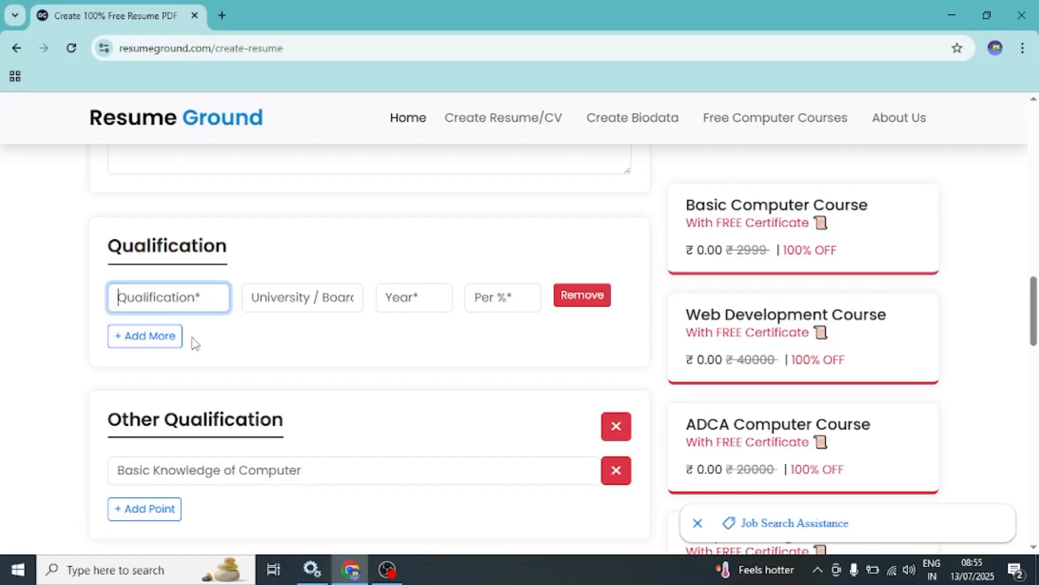
text(ma)
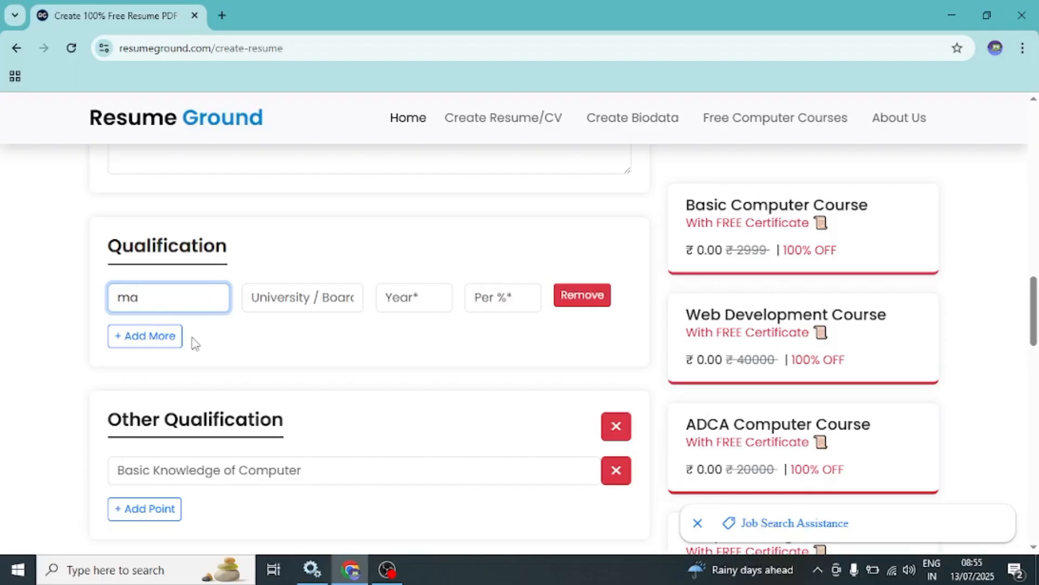
key(BackSpace)
key(BackSpace)
text(MADHYAMIK)
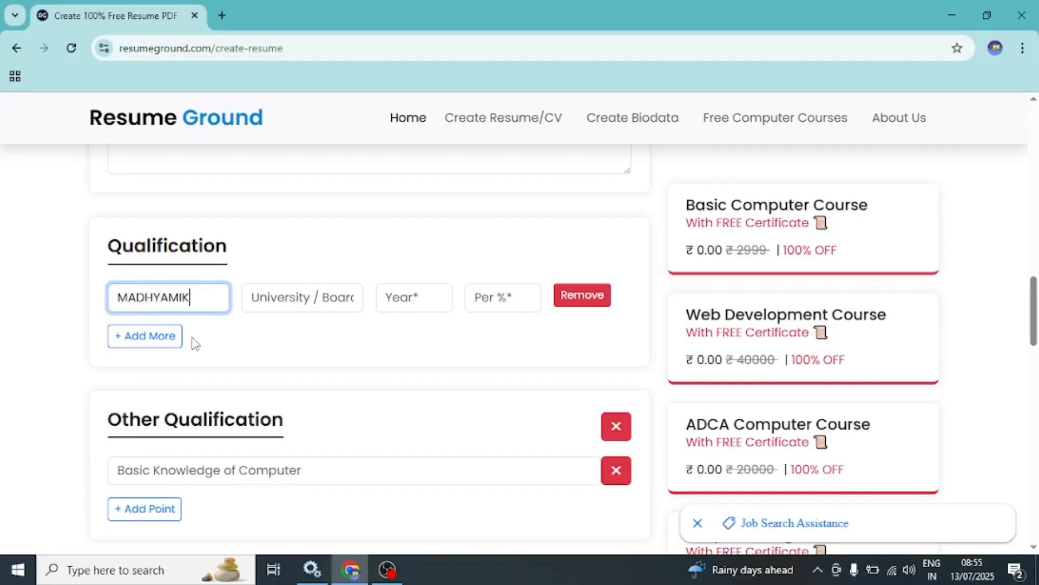
- Complete the MADHYAMIK qualification row with board WBBSE, year 2009 and percentage 85
key(Tab)
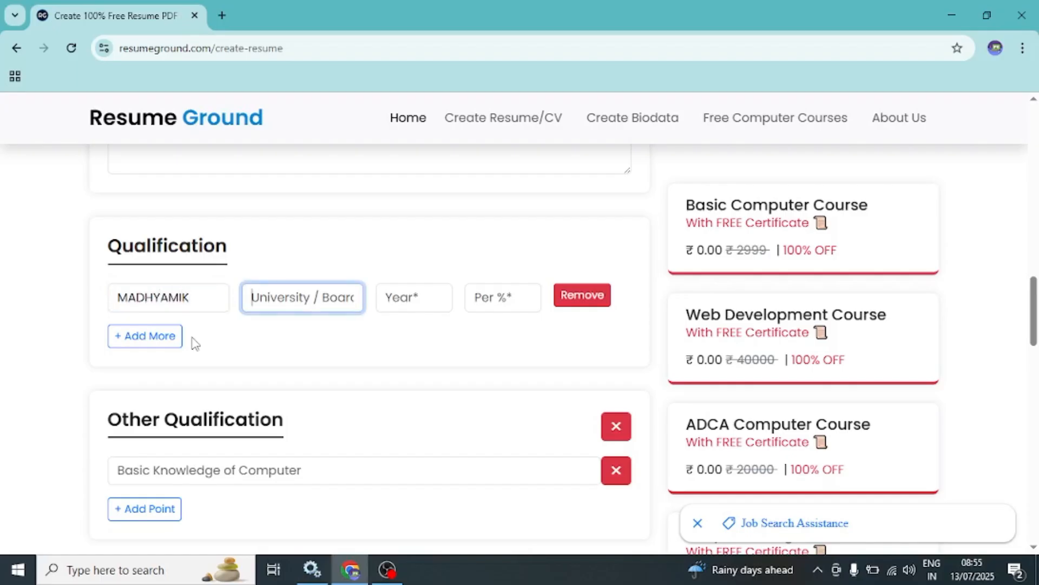
text(W)
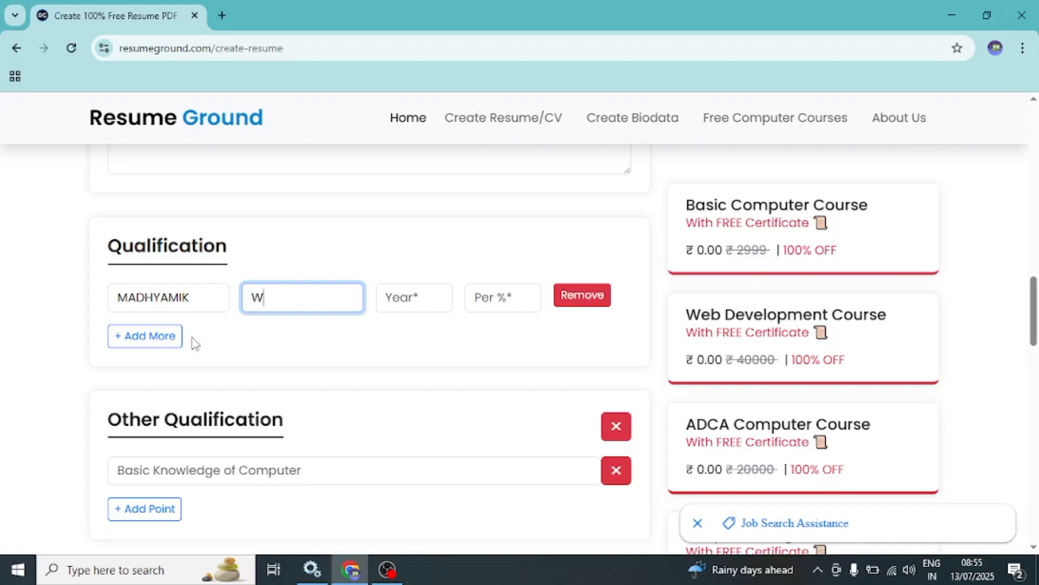
text(BBSE)
key(Tab)
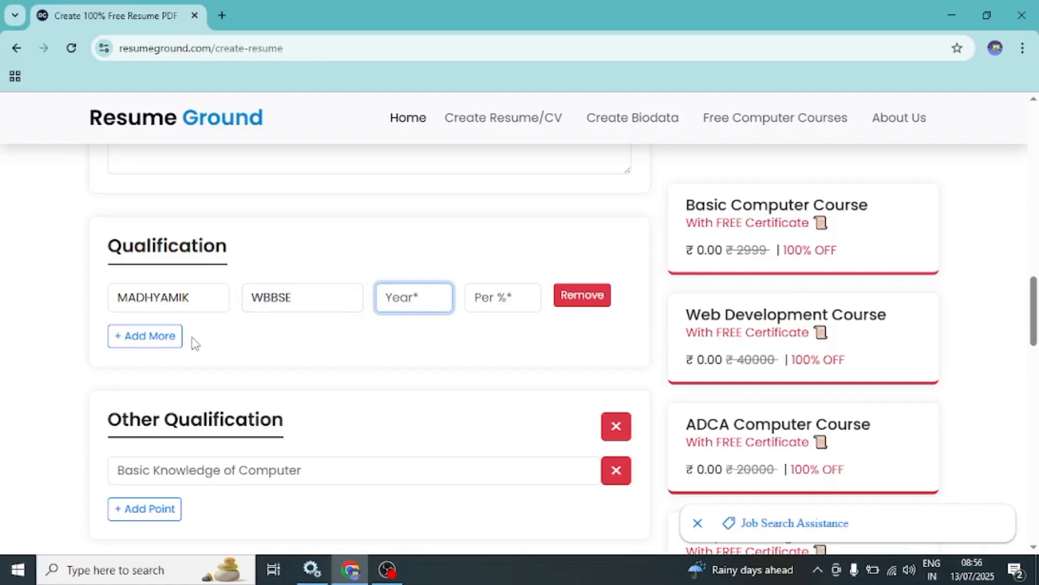
text(2009)
key(Tab)
text(85)
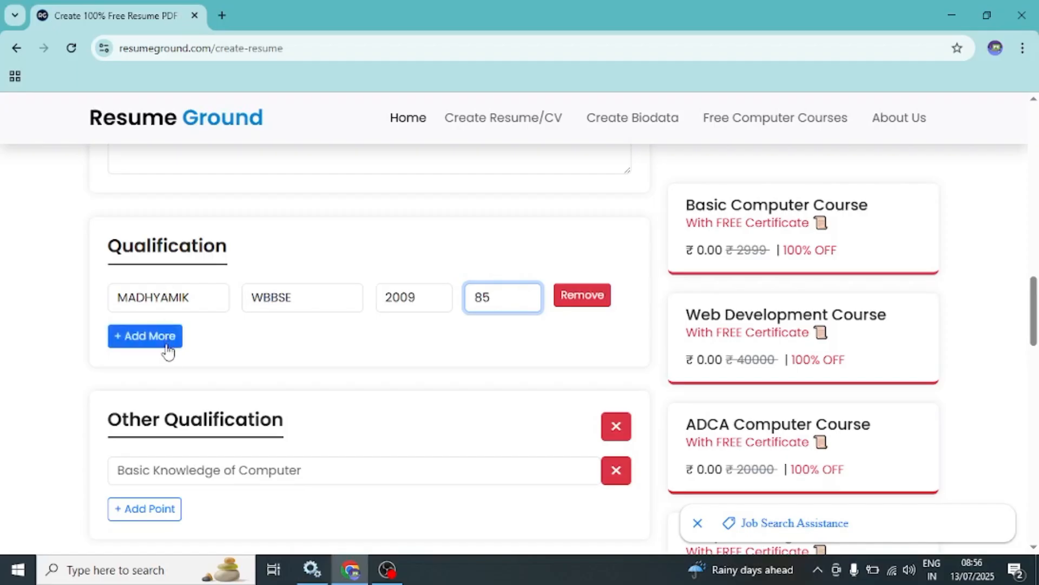
- Enter "Diploma in Computer Application" as the point under Other Qualification
scroll(168, 350, down, 4)
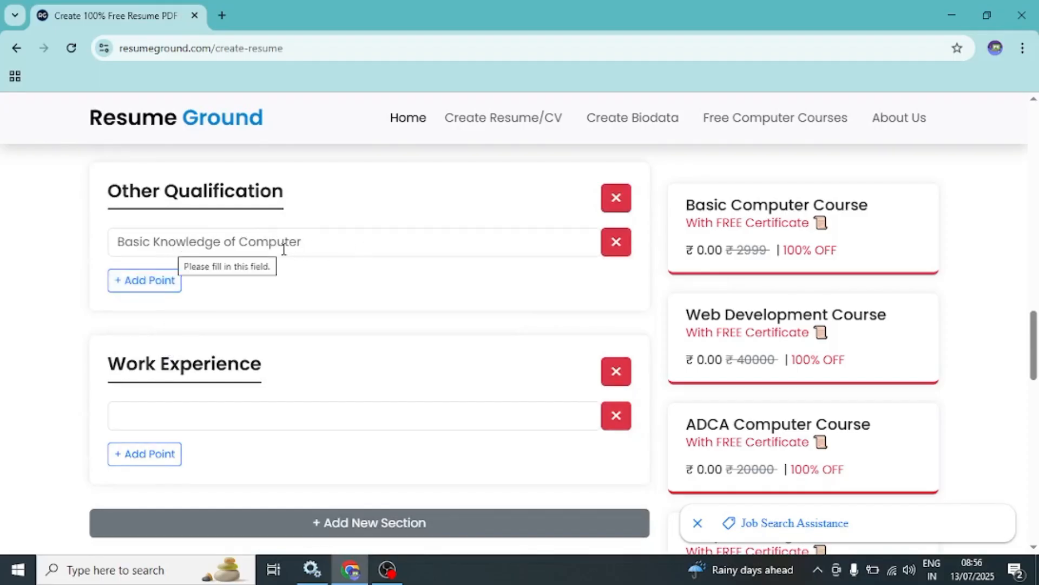
click(220, 239)
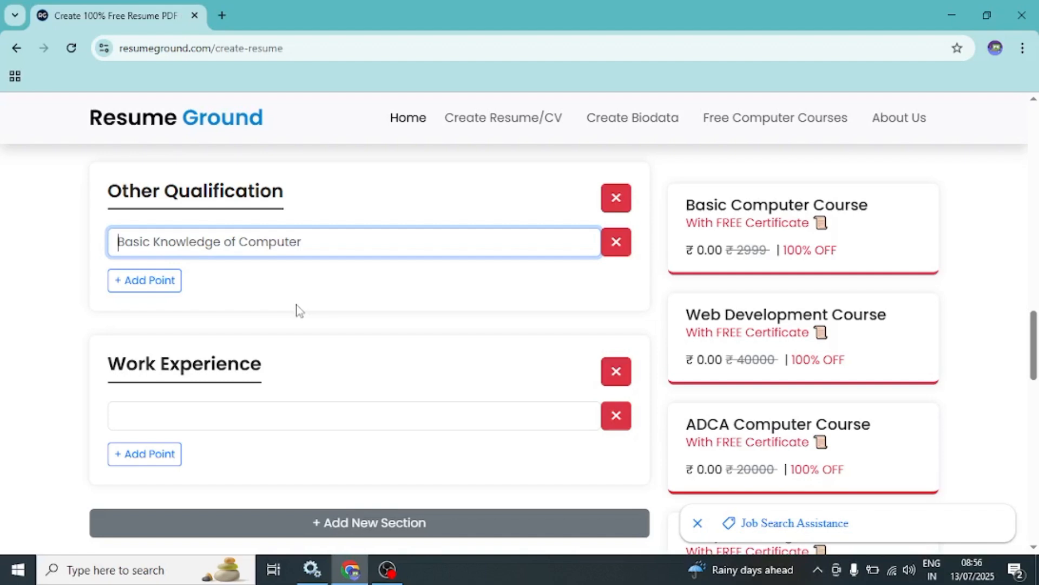
text(Dip)
key(BackSpace)
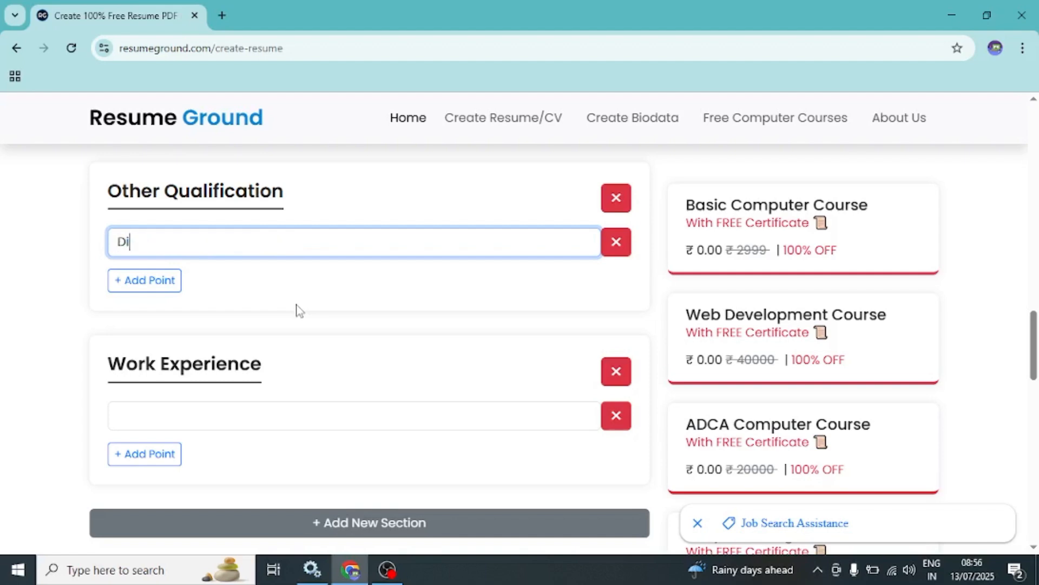
text(ploma in Comp)
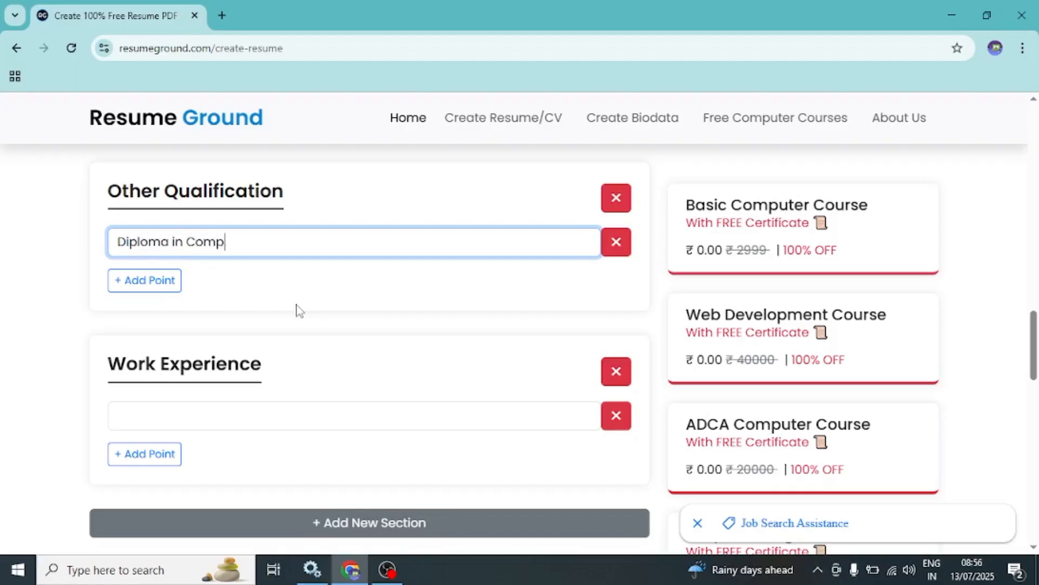
text(uter Application)
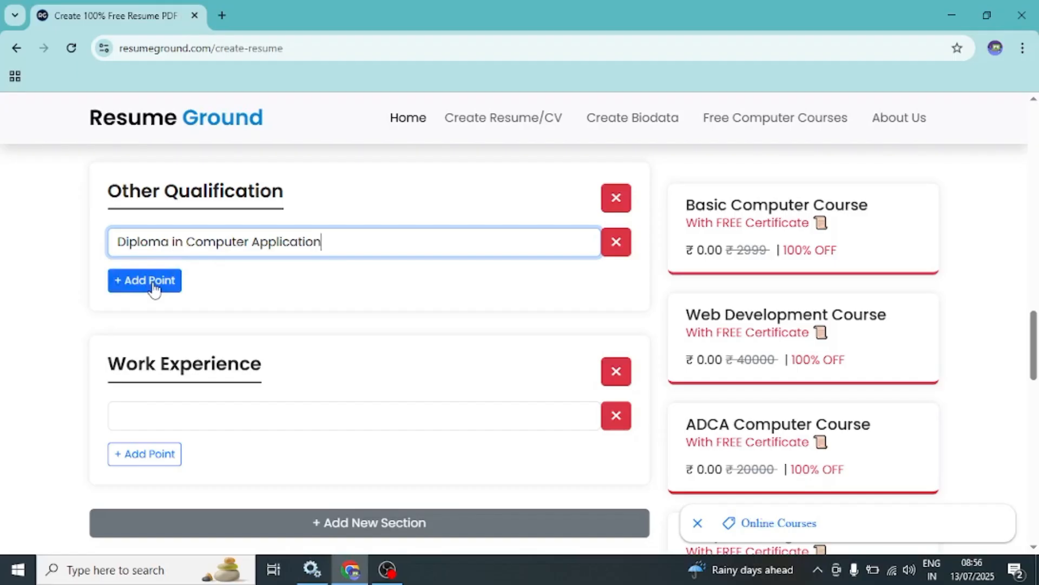
scroll(154, 286, down, 1)
scroll(151, 284, up, 2)
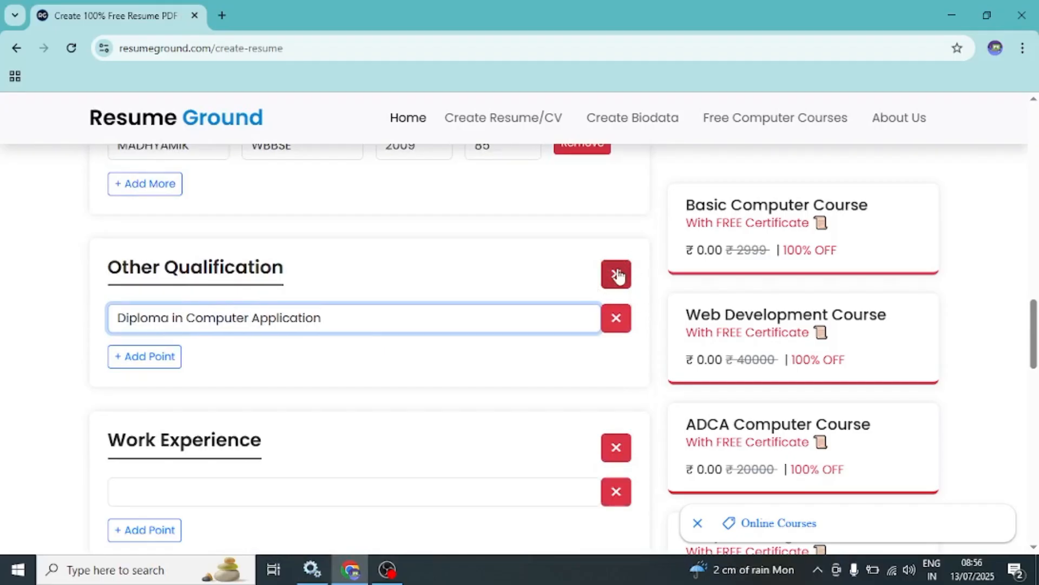
scroll(476, 290, down, 3)
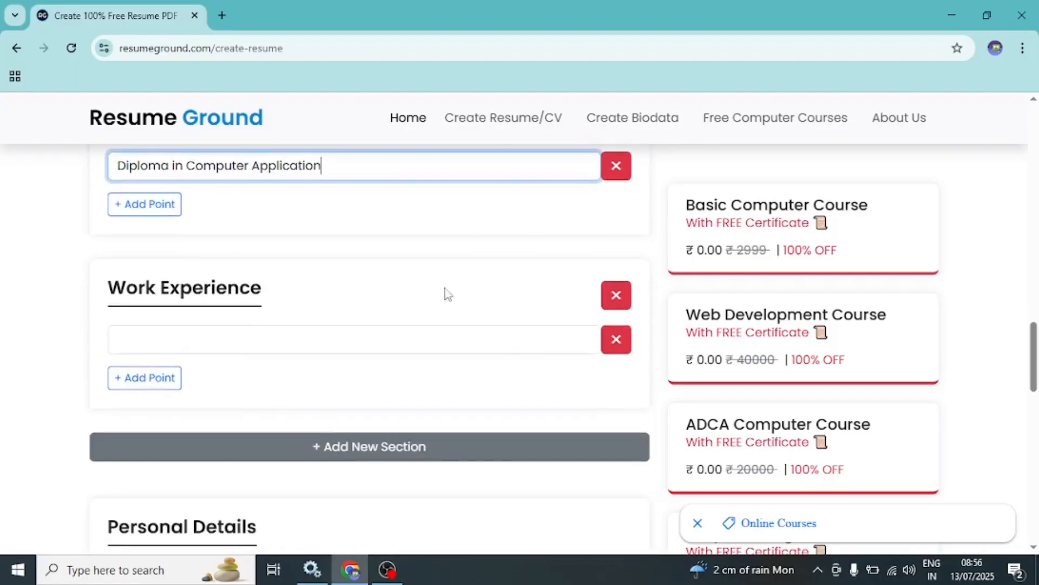
click(234, 341)
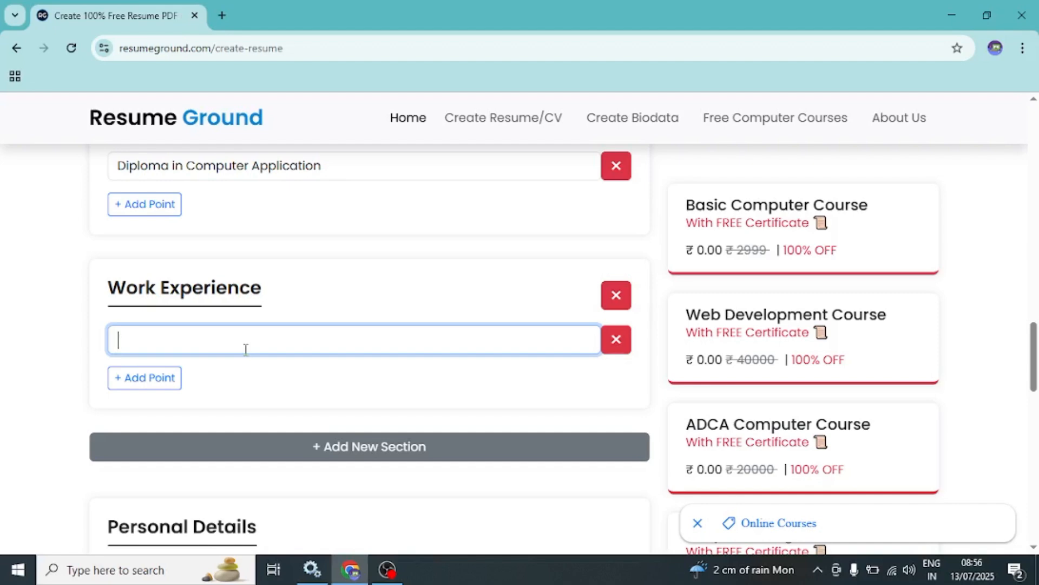
text(10 year)
key(BackSpace)
key(BackSpace)
key(BackSpace)
text(ear)
key(BackSpace)
key(BackSpace)
key(BackSpace)
key(BackSpace)
key(BackSpace)
key(BackSpace)
key(BackSpace)
- Remove the entire Work Experience section from the resume form
click(617, 295)
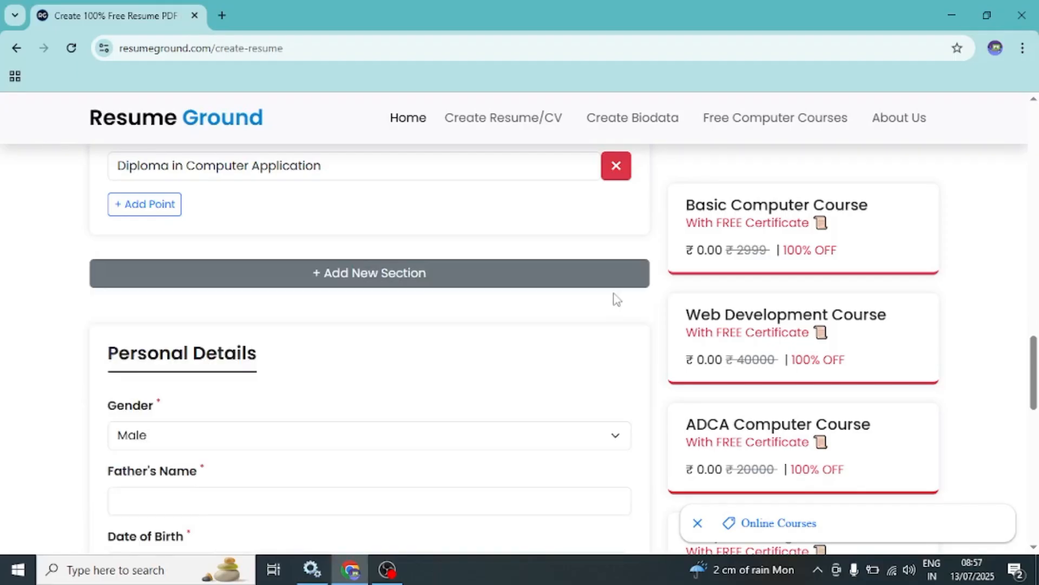
- Set the gender to Male in the Personal Details section
scroll(323, 319, down, 1)
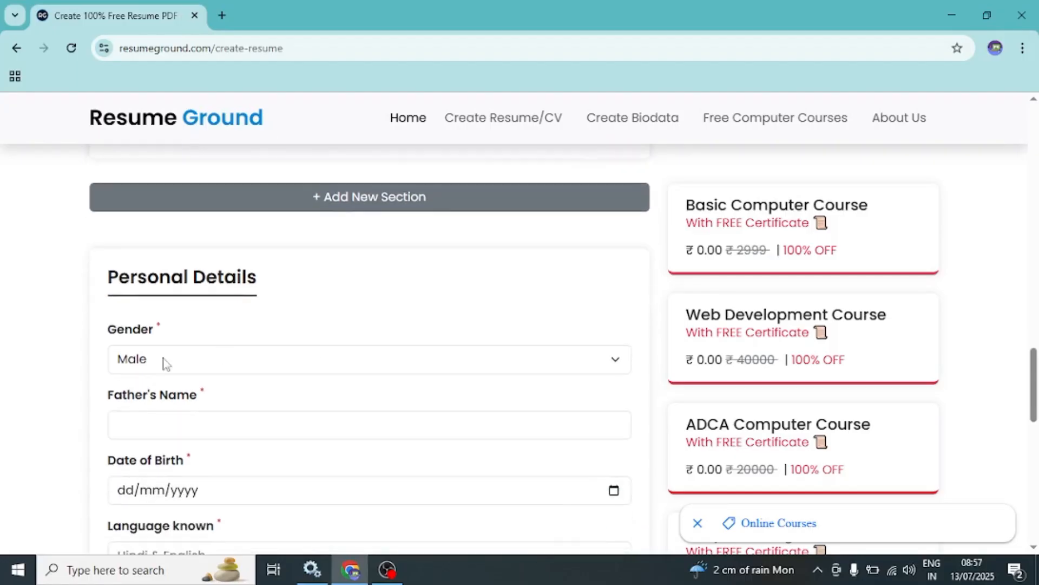
scroll(142, 346, down, 2)
scroll(144, 336, up, 2)
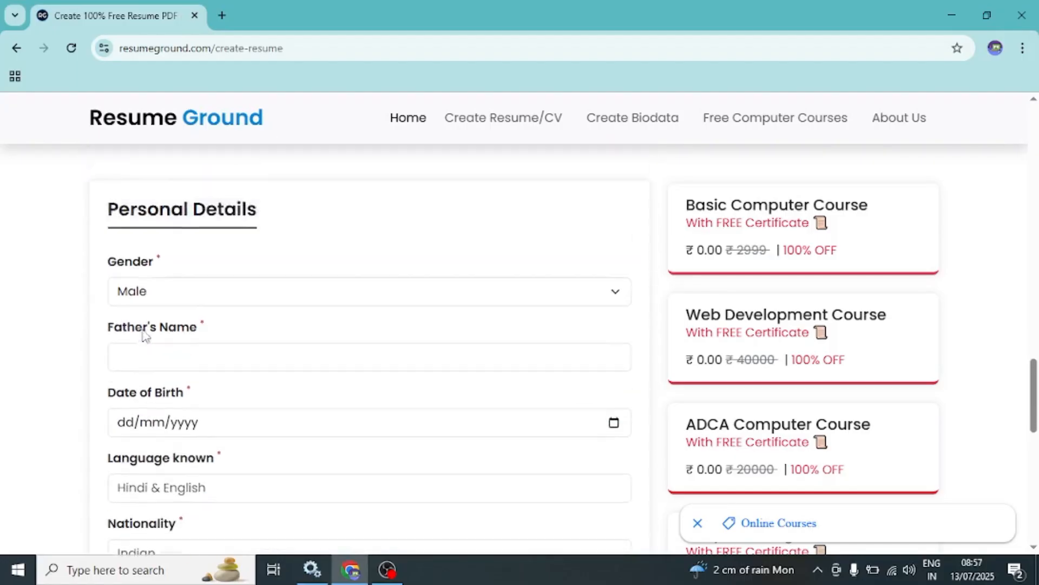
scroll(145, 335, down, 1)
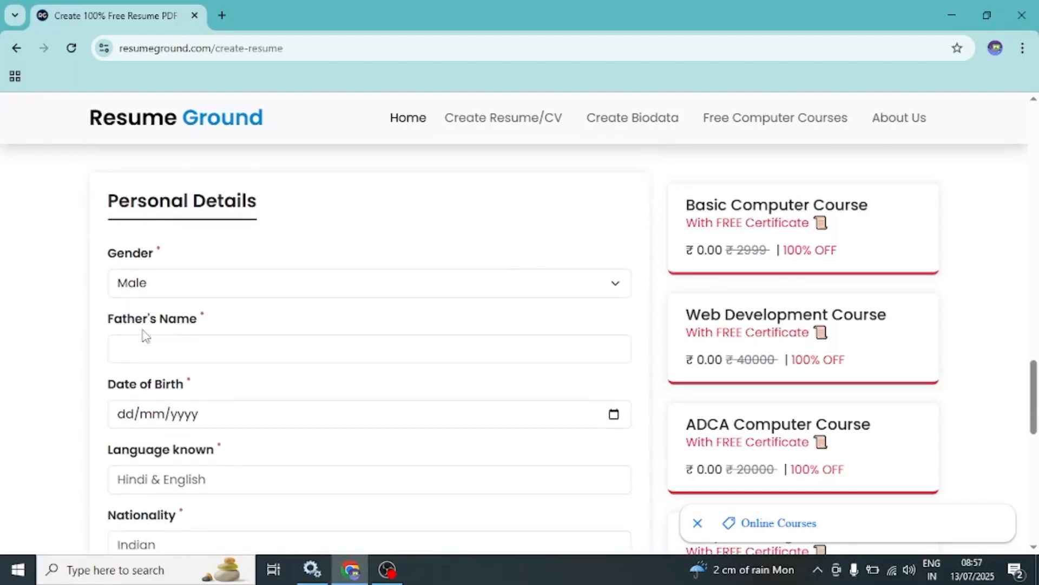
click(162, 288)
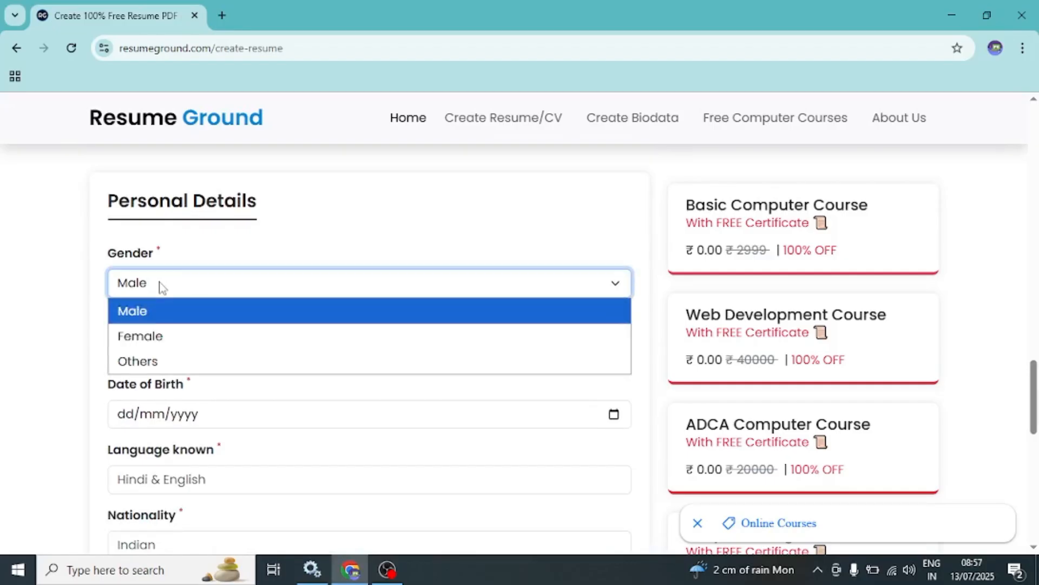
click(165, 311)
- Enter the full name of the applicant's father in capital letters in Personal Details
click(189, 348)
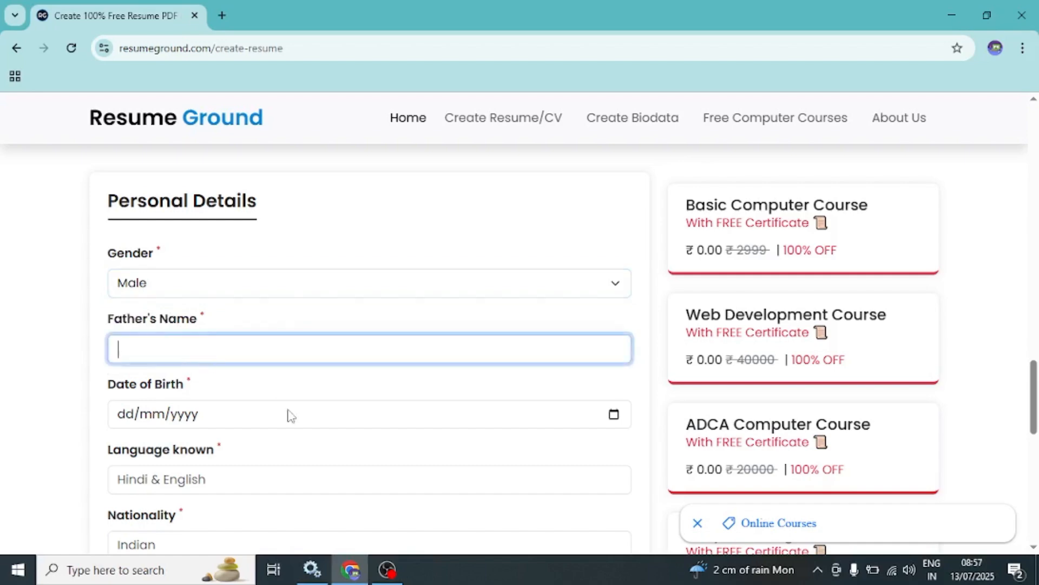
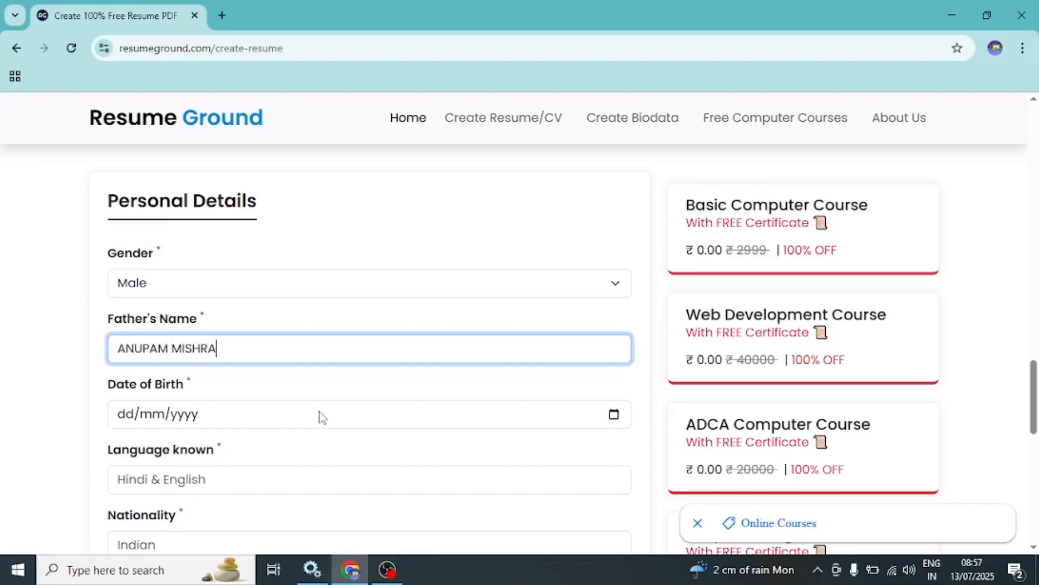
- Enter the applicant's date of birth in the Personal Details section
click(138, 416)
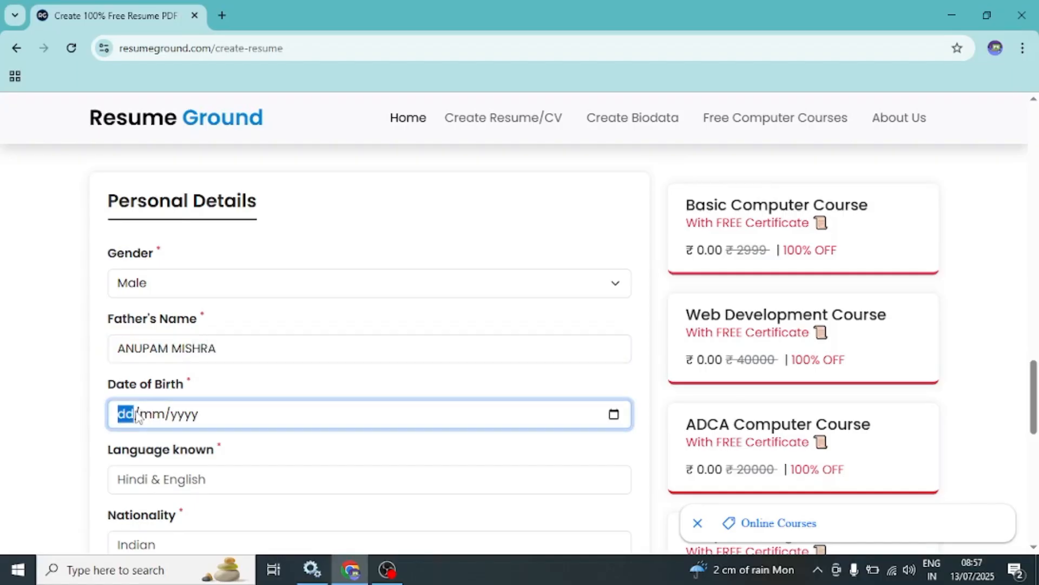
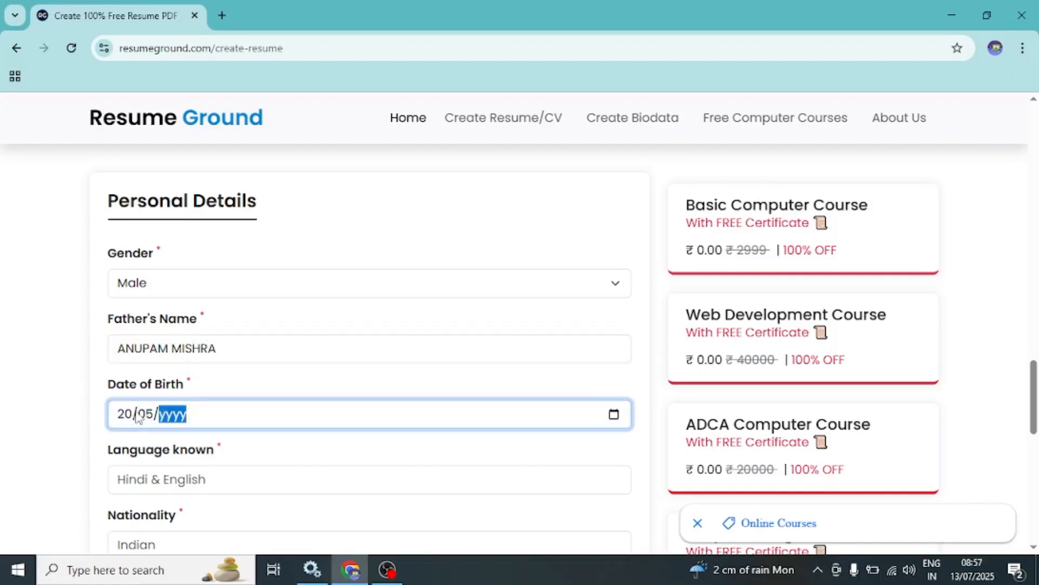
- Enter "BENGALI, HINDI" as the languages known in the Personal Details section
scroll(162, 477, down, 3)
click(161, 326)
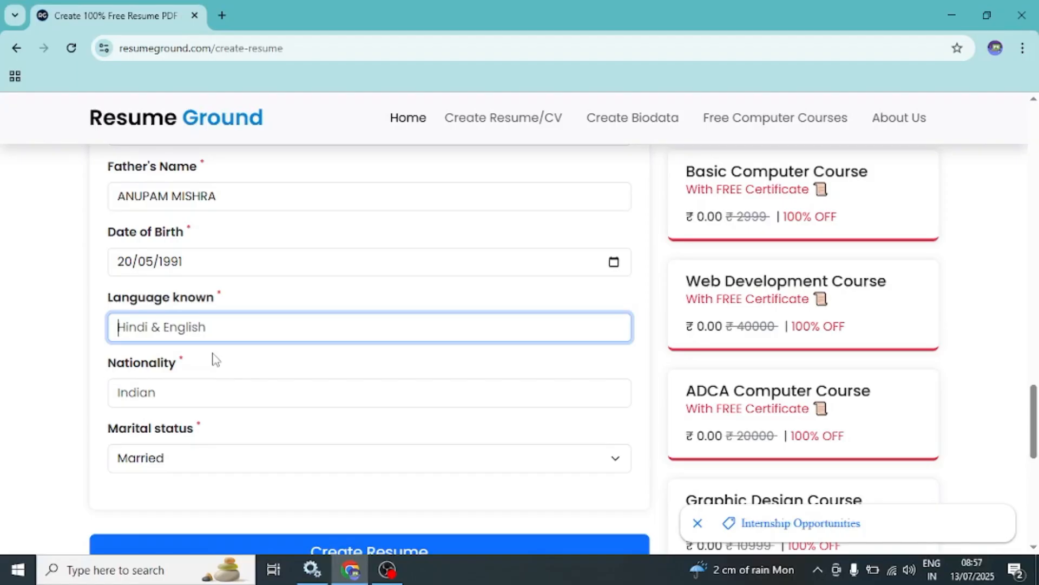
text(BA)
key(BackSpace)
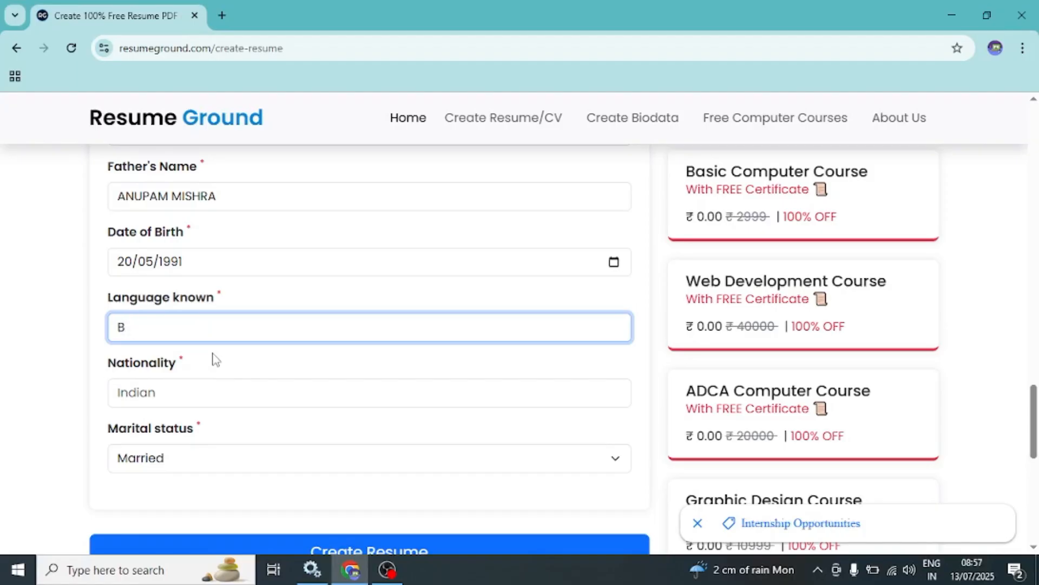
text(ENGALI, )
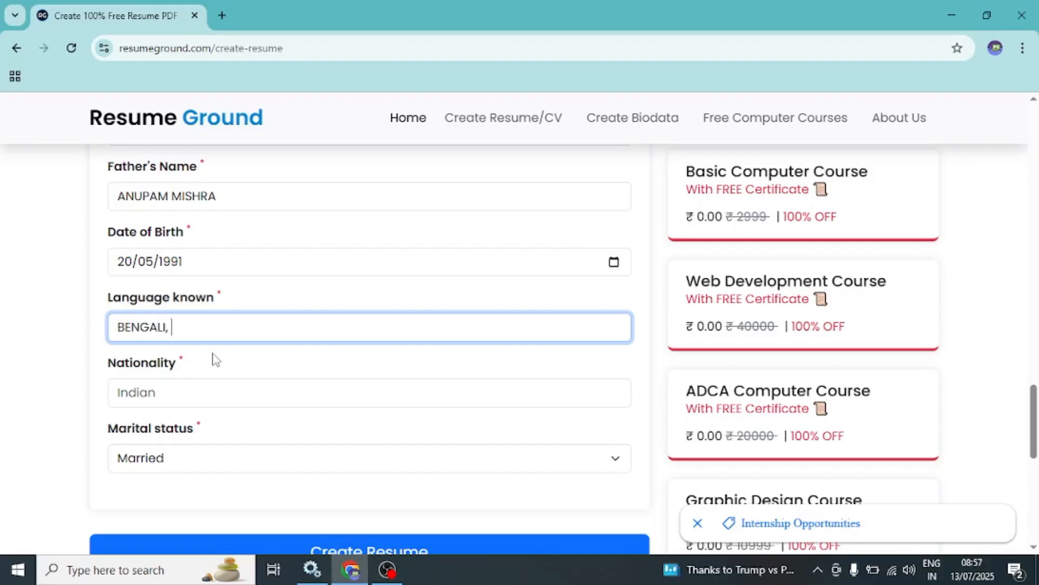
text(HINDI)
- Enter "INDIAN" as the nationality in the Personal Details section
click(163, 392)
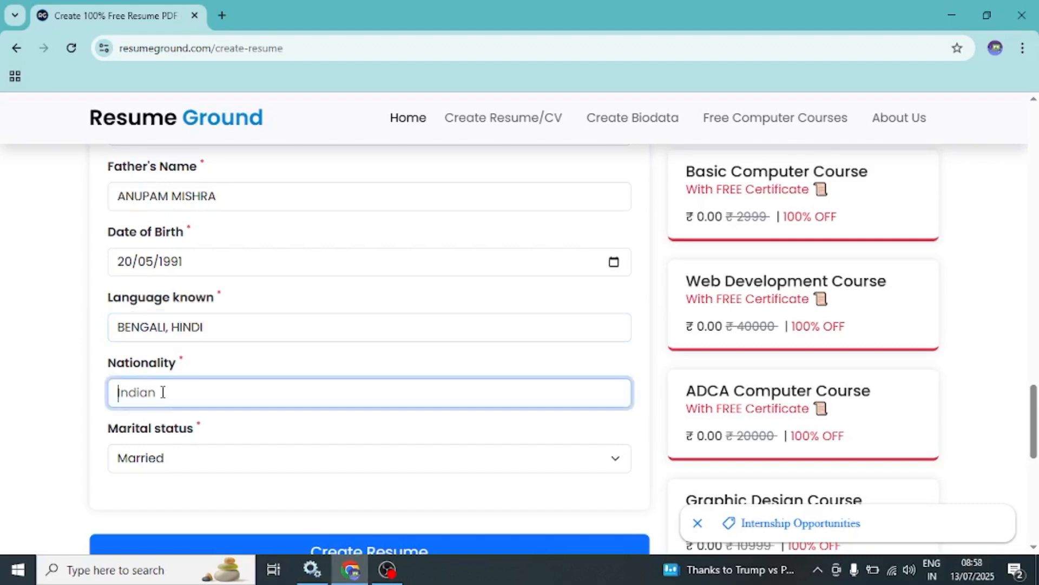
text(INDIAN)
- Keep Married as the marital status and create the resume from the completed form
scroll(178, 463, down, 1)
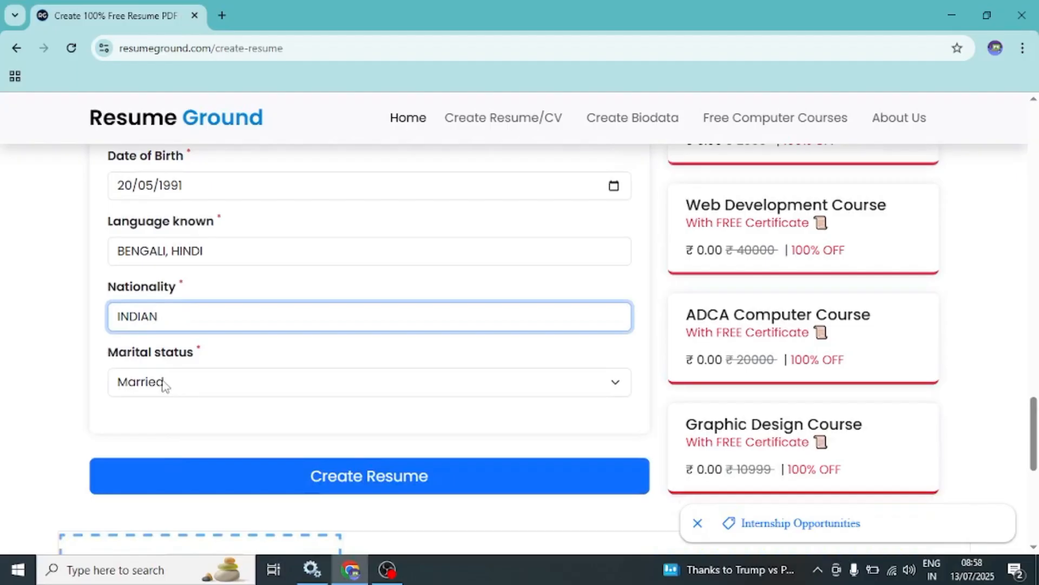
click(165, 386)
click(165, 385)
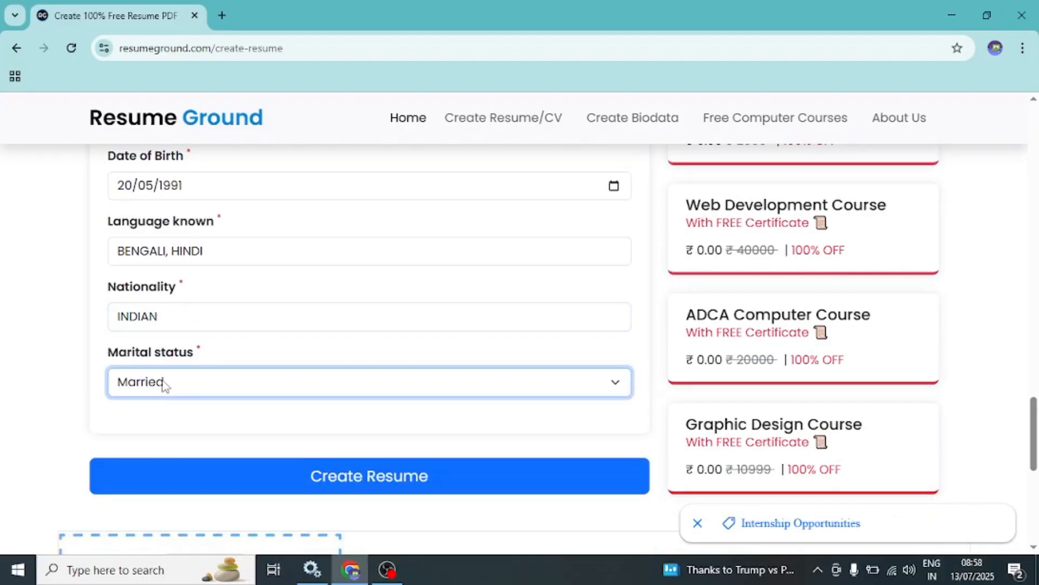
scroll(166, 385, down, 3)
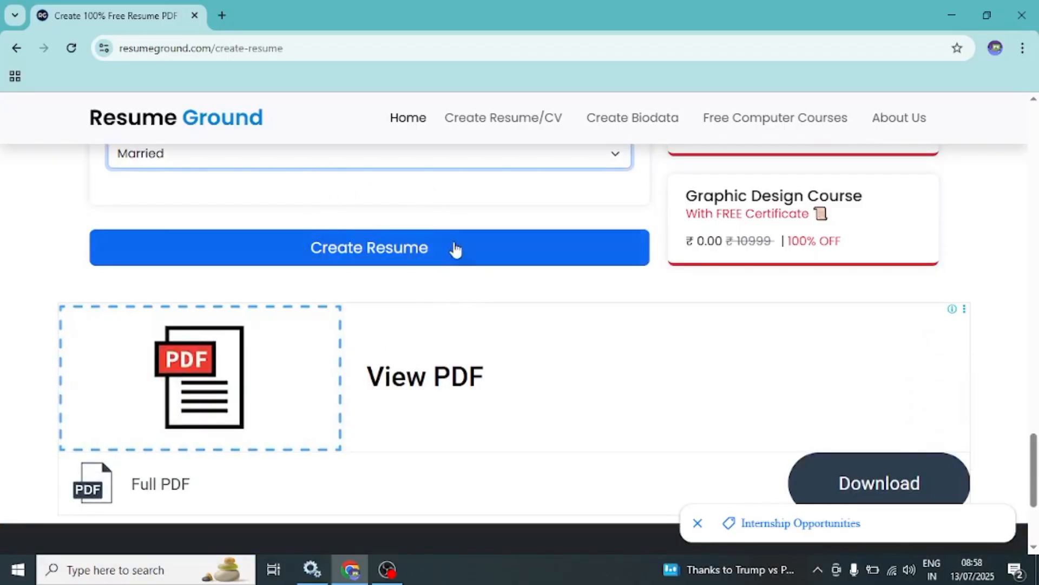
click(349, 249)
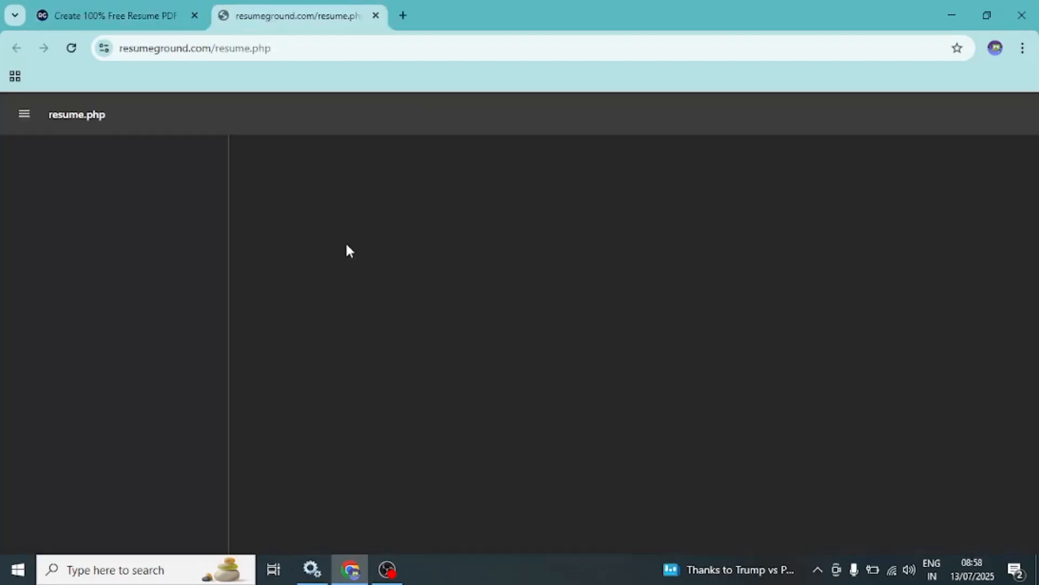
- Review the generated resume PDF, including its contact details, qualifications, personal information and declaration
scroll(484, 316, down, 7)
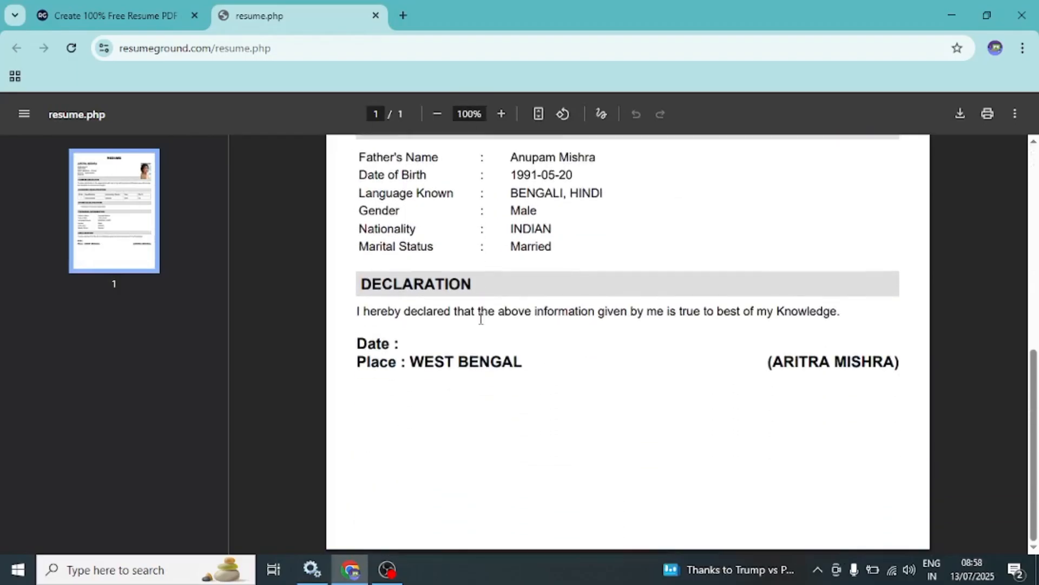
scroll(480, 319, up, 4)
scroll(481, 318, down, 1)
scroll(481, 318, down, 4)
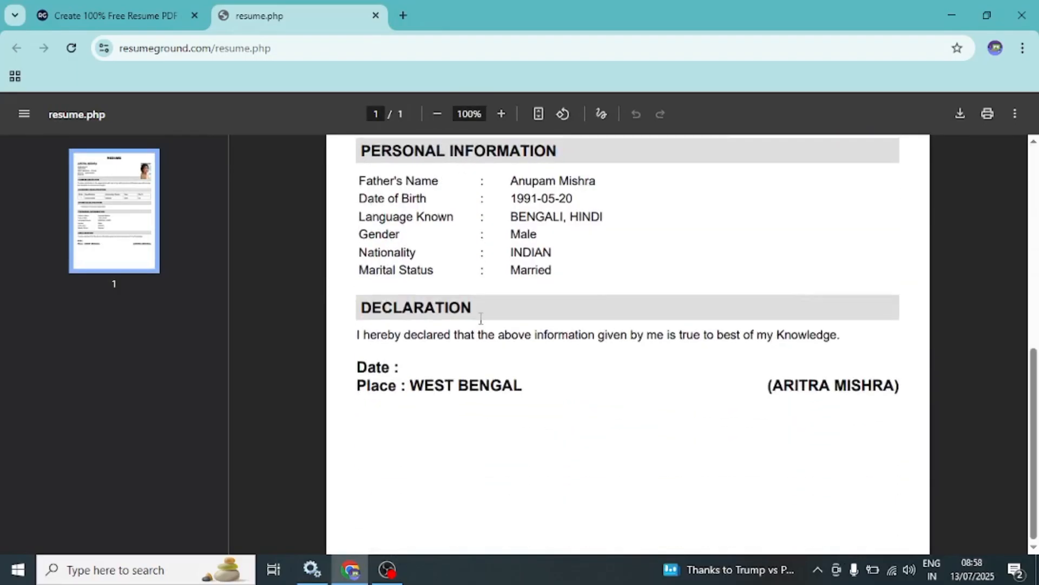
scroll(481, 317, up, 8)
scroll(480, 317, down, 5)
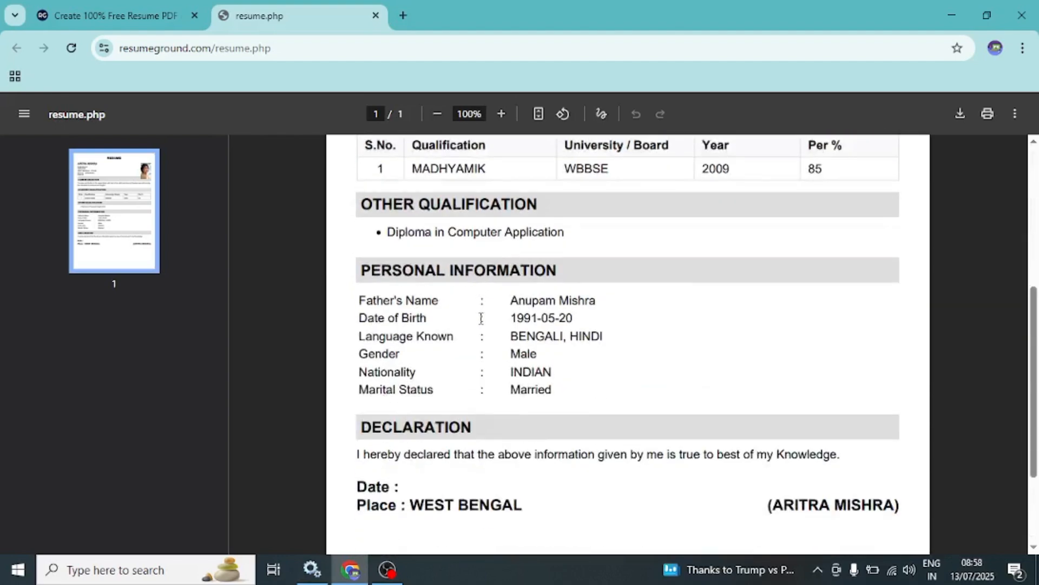
scroll(481, 317, up, 5)
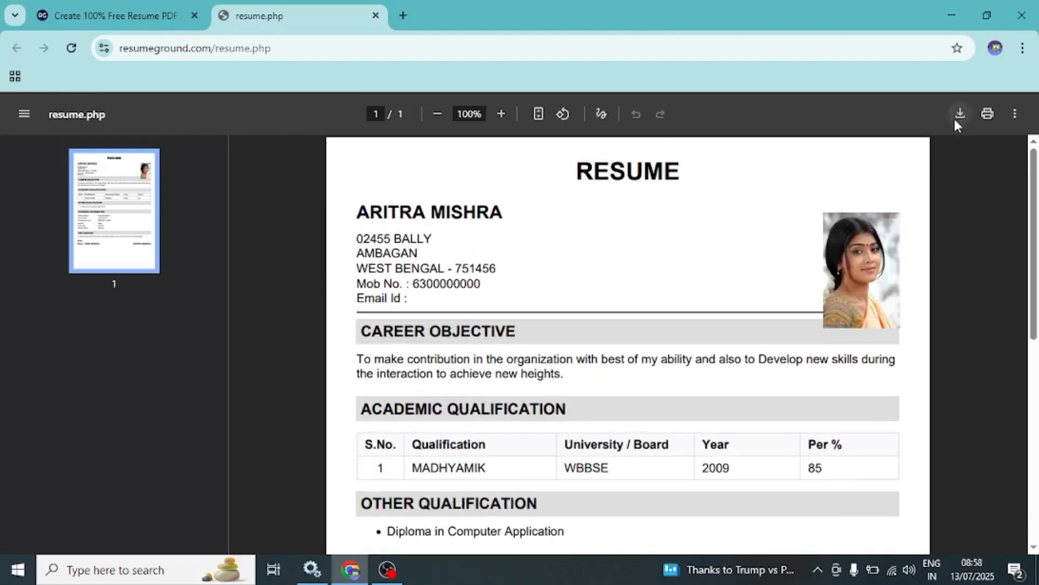
- Download the resume PDF to the Desktop under the file name HHH
click(956, 118)
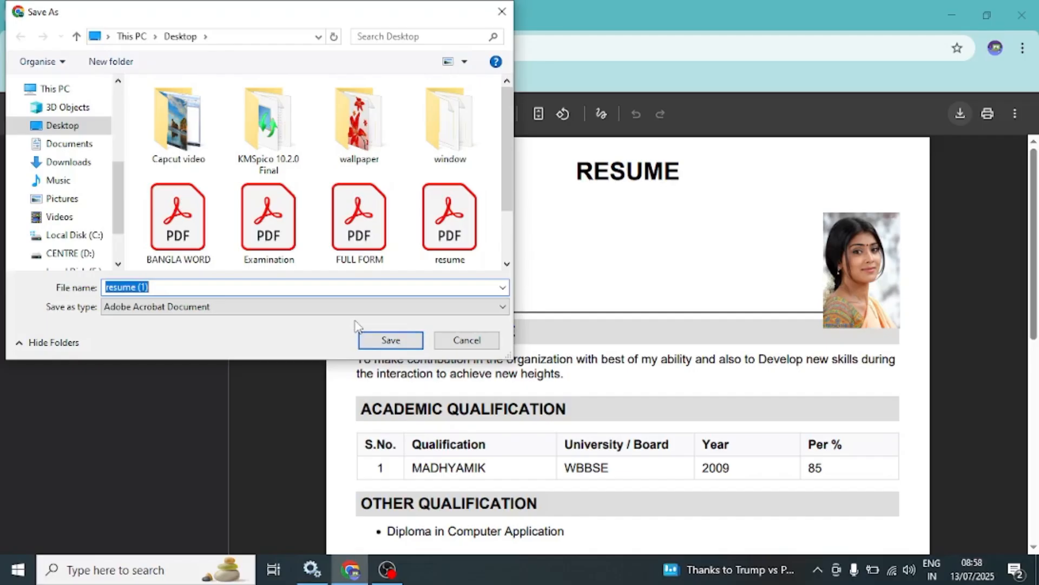
text(HF)
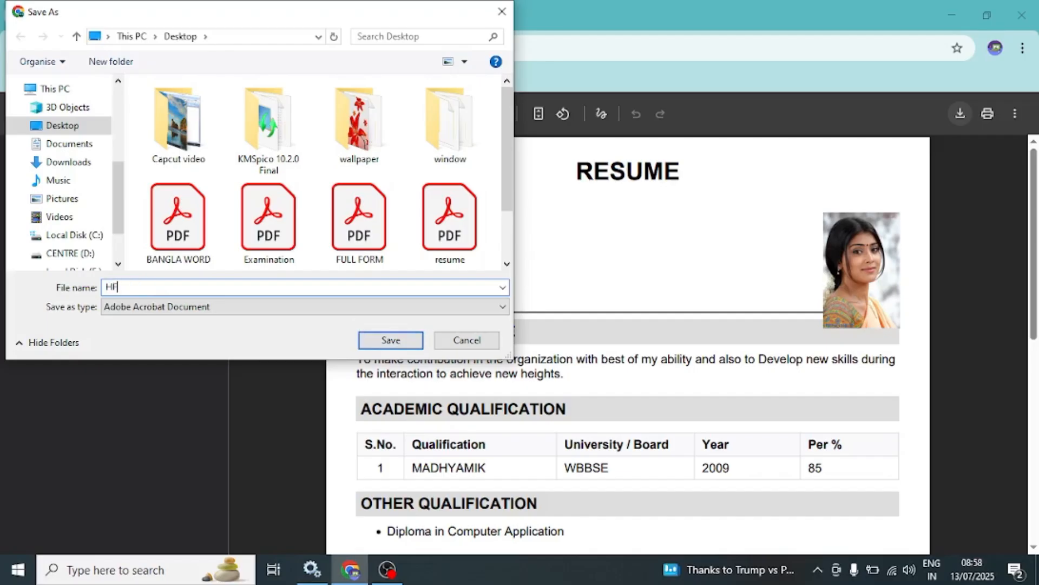
key(BackSpace)
text(HH)
click(391, 341)
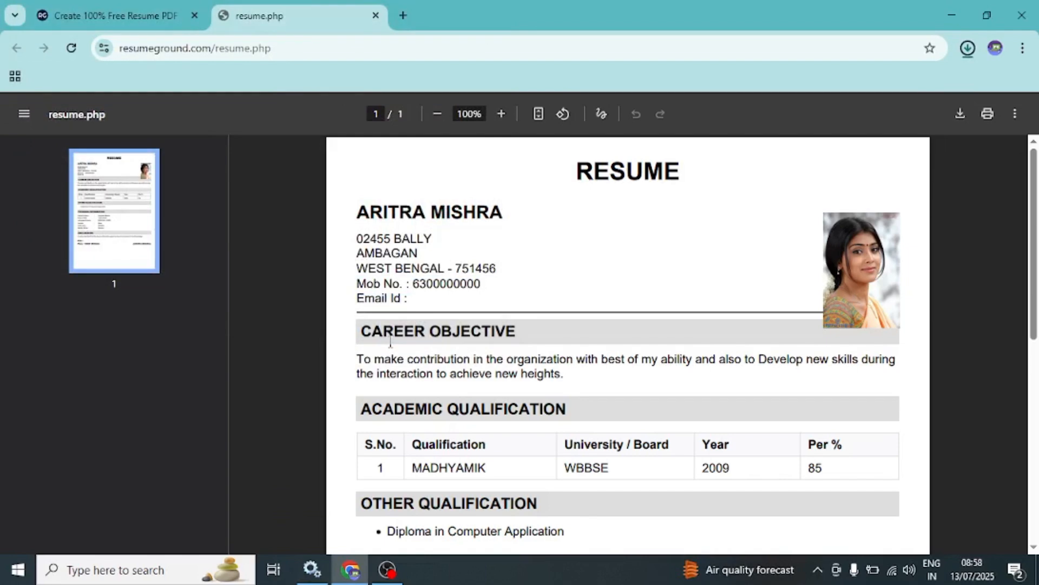
- Show the downloaded HHH.pdf in its folder and close the folder window
mouse_move(882, 102)
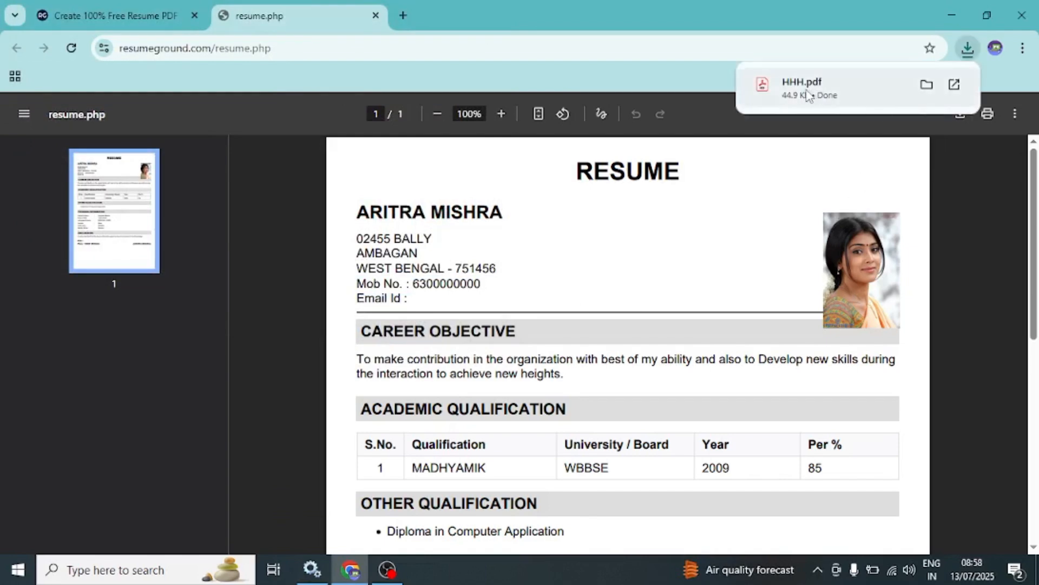
click(930, 85)
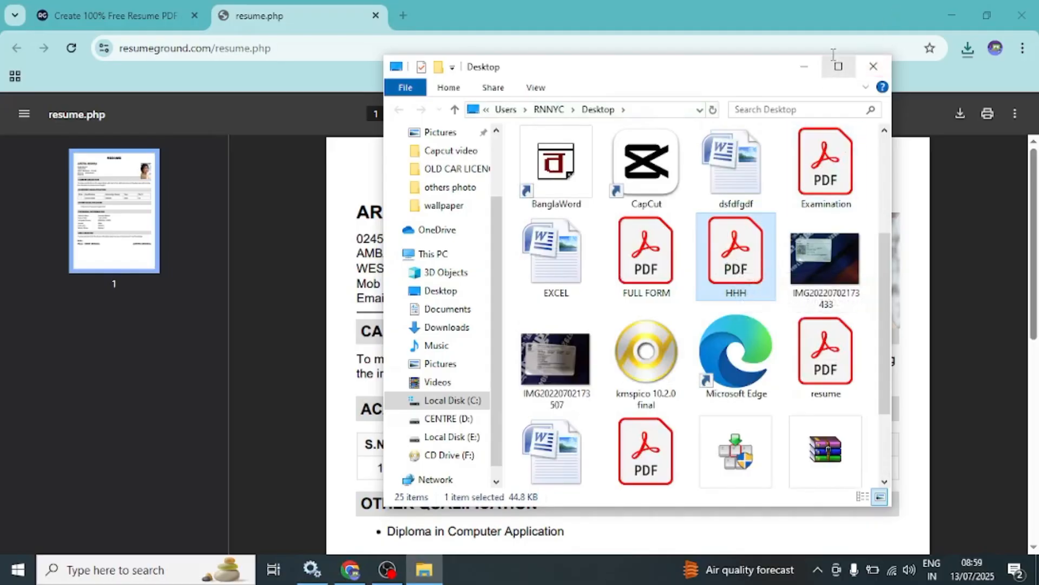
click(873, 66)
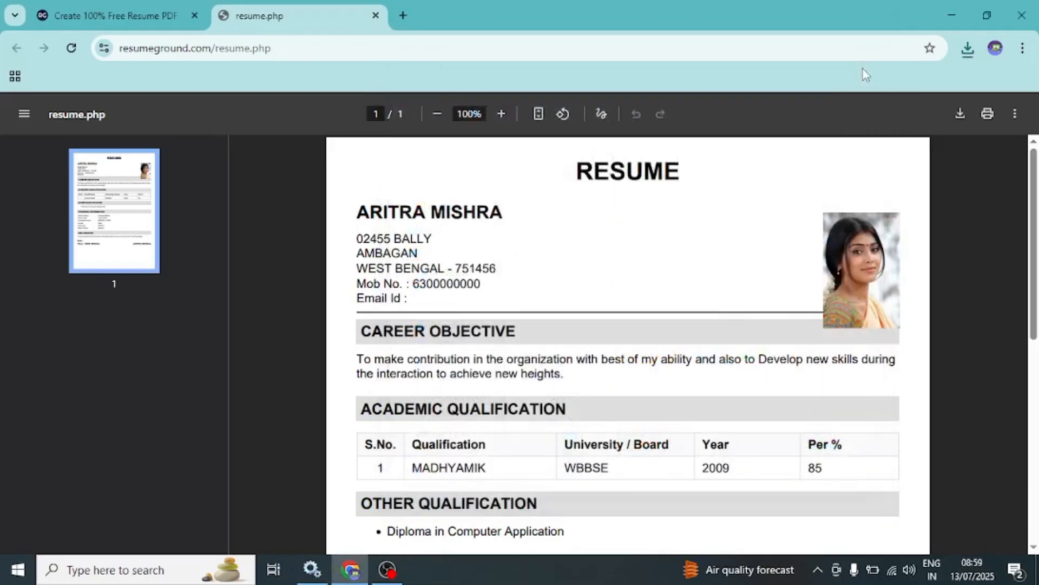
- Minimise the browser to show the desktop with the saved file, and refresh the desktop
click(951, 16)
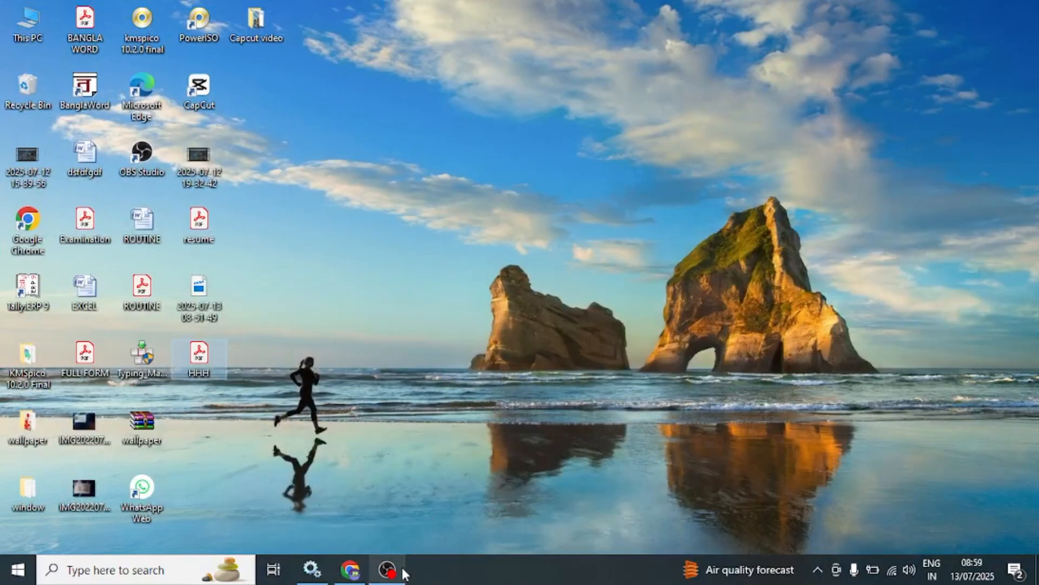
right_click(508, 185)
click(551, 230)
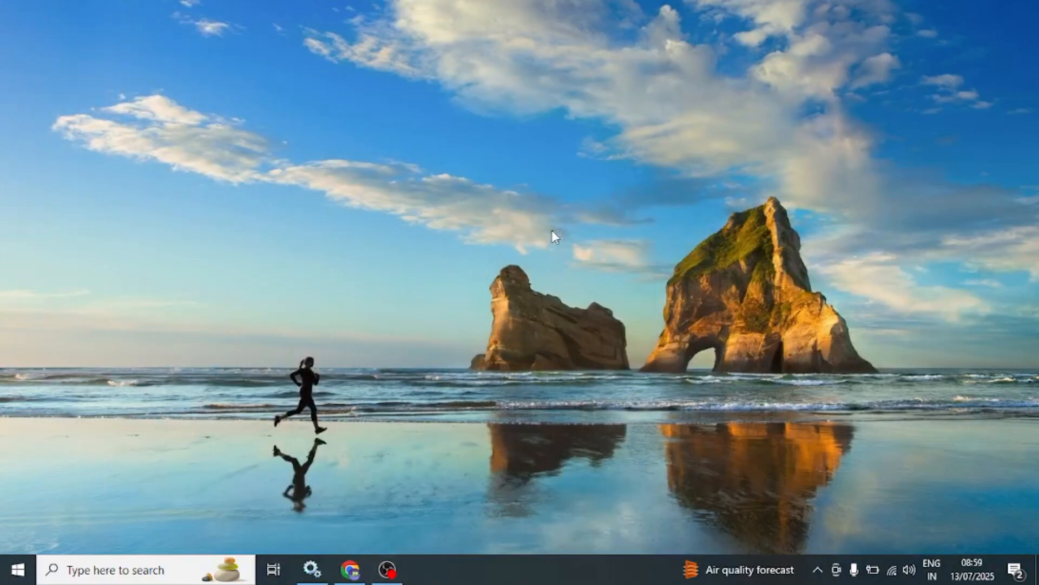